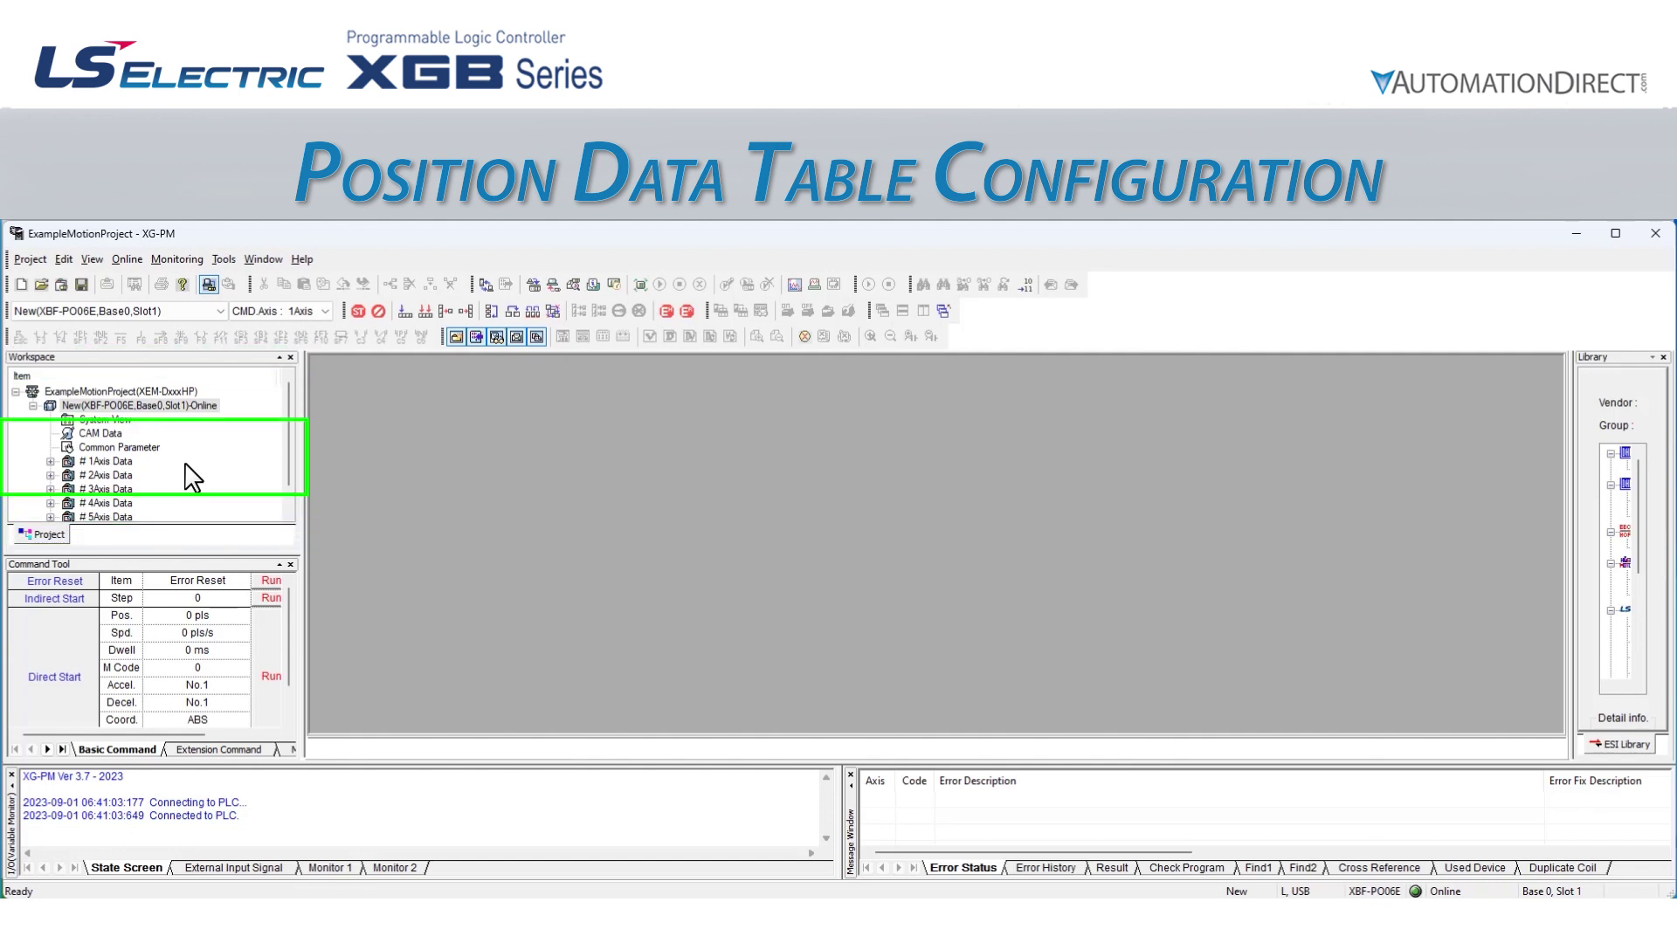
# - Open the position data table of axis 1 and maximize its window
pyautogui.click(50, 462)
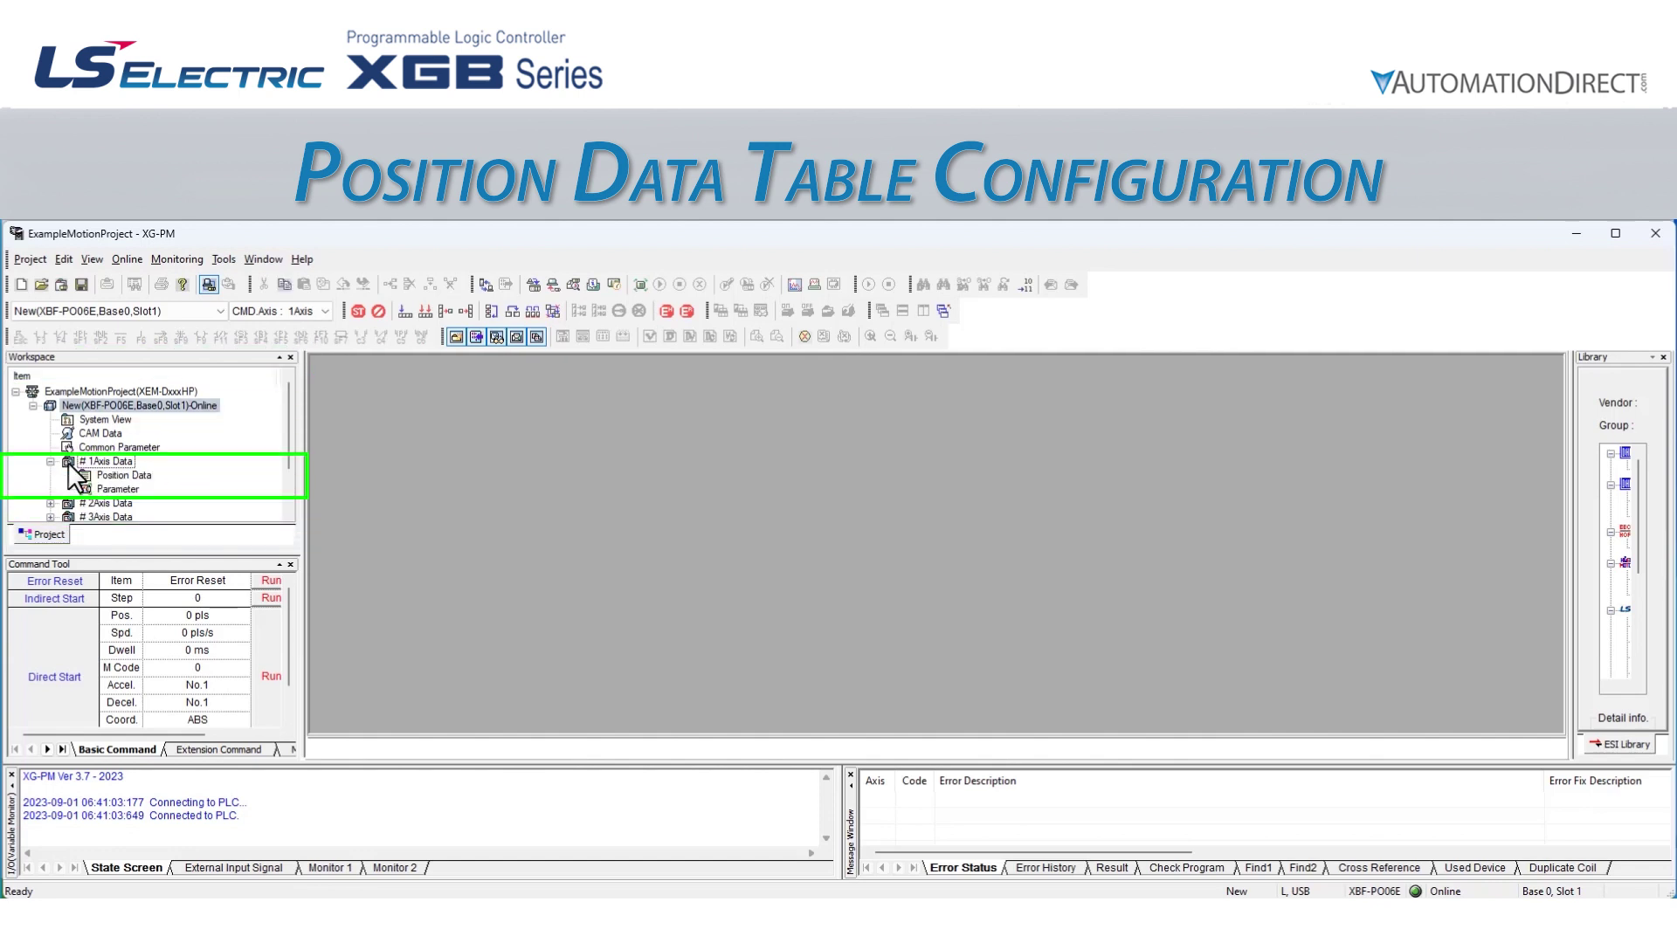
pyautogui.click(144, 477)
pyautogui.doubleClick(142, 477)
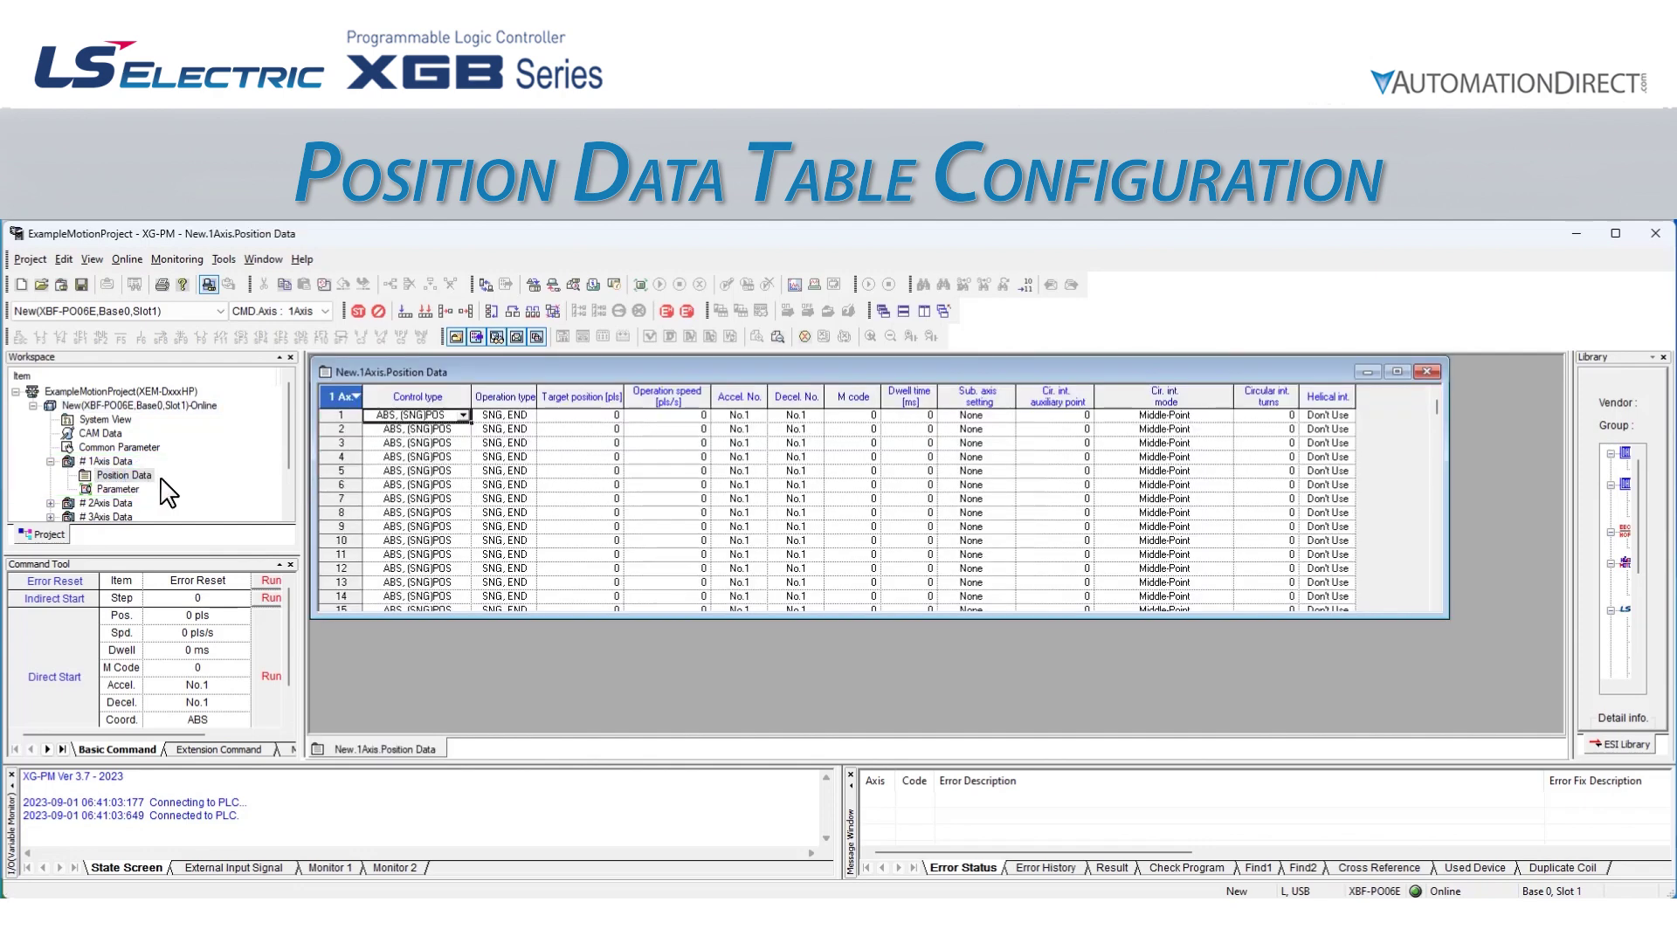
pyautogui.click(1397, 371)
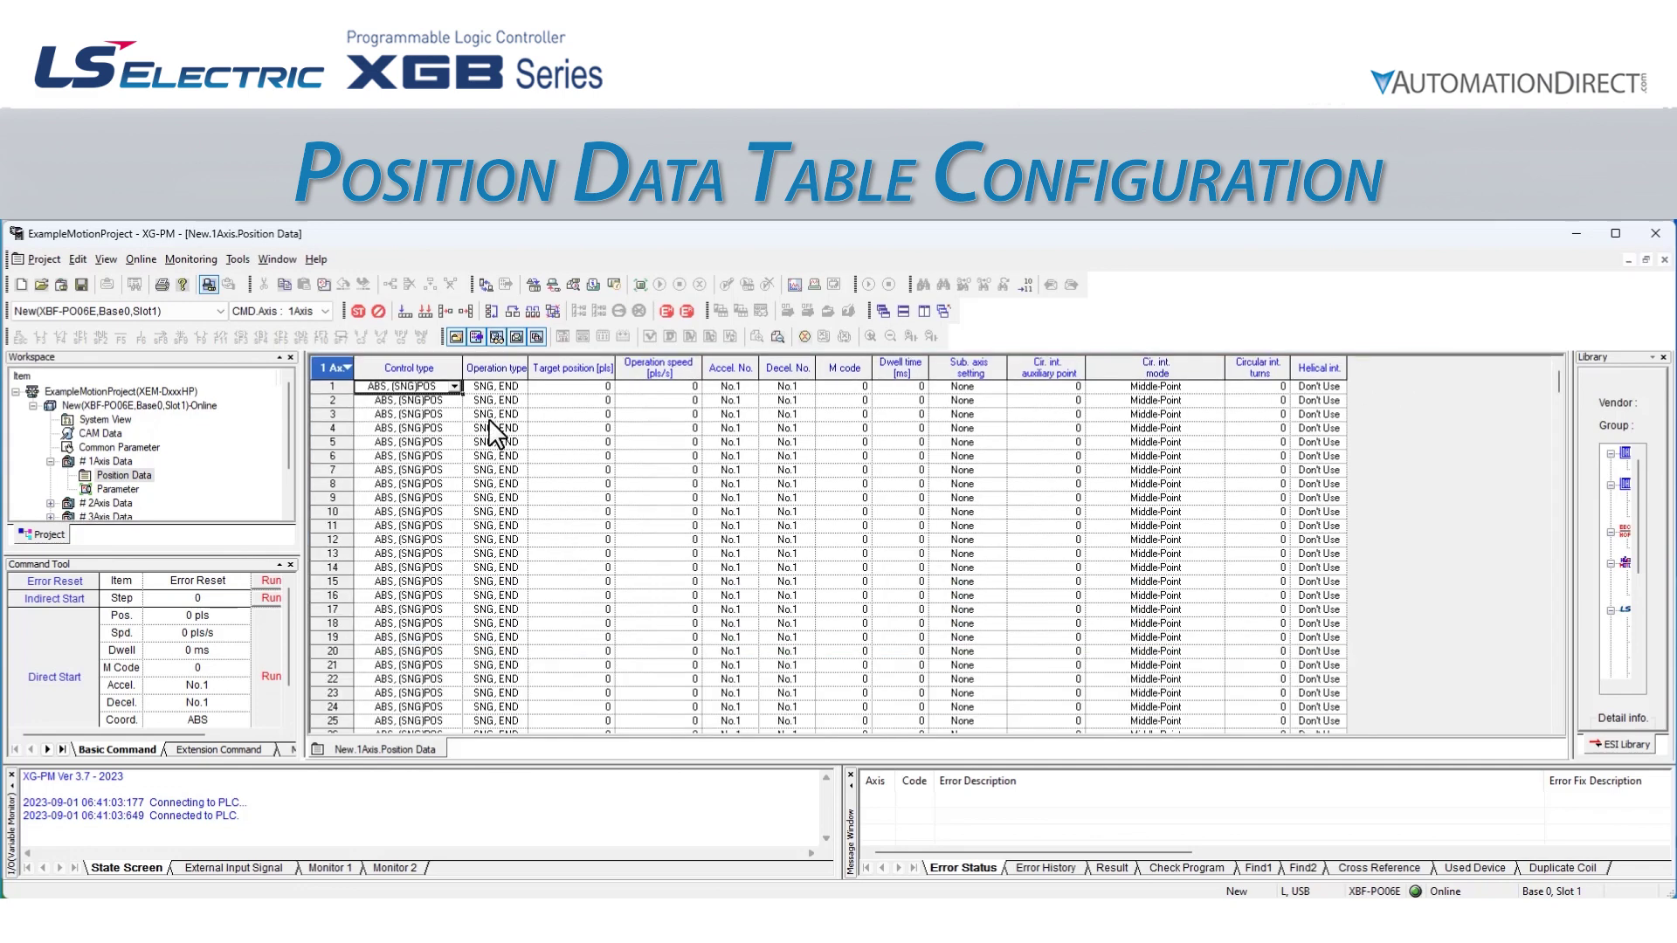
# - Look through all rows of the axis 1 table and examine the control type and operation type options for step 1
pyautogui.moveTo(1559, 384); pyautogui.dragTo(1595, 742)
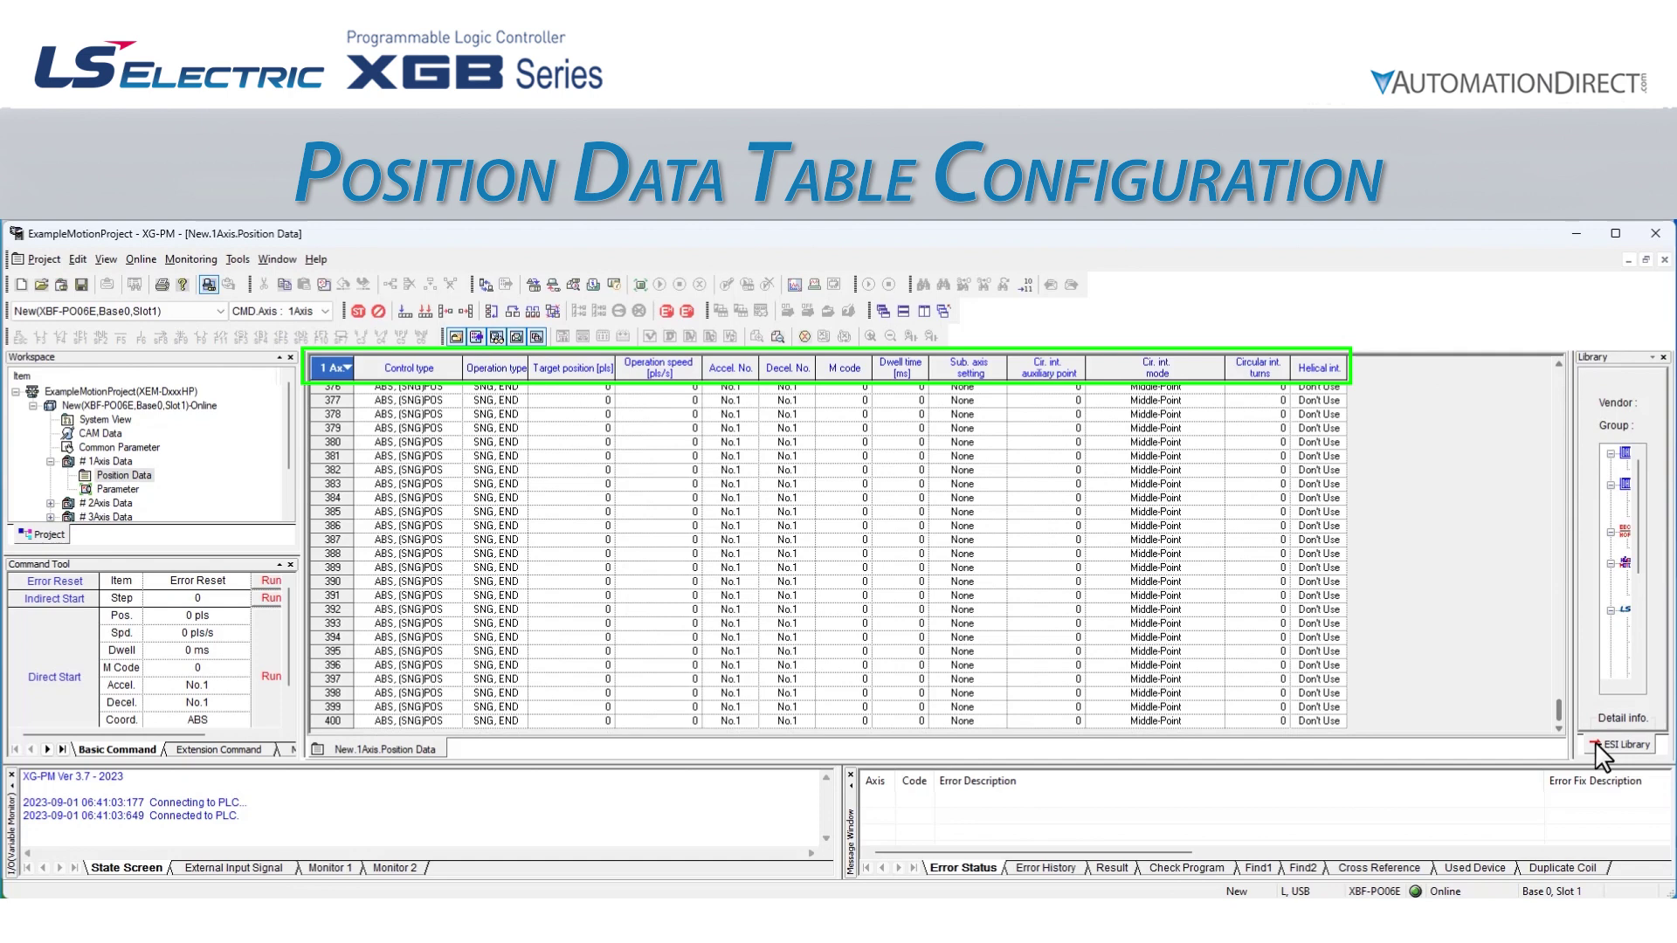
pyautogui.moveTo(1597, 750); pyautogui.dragTo(1558, 371)
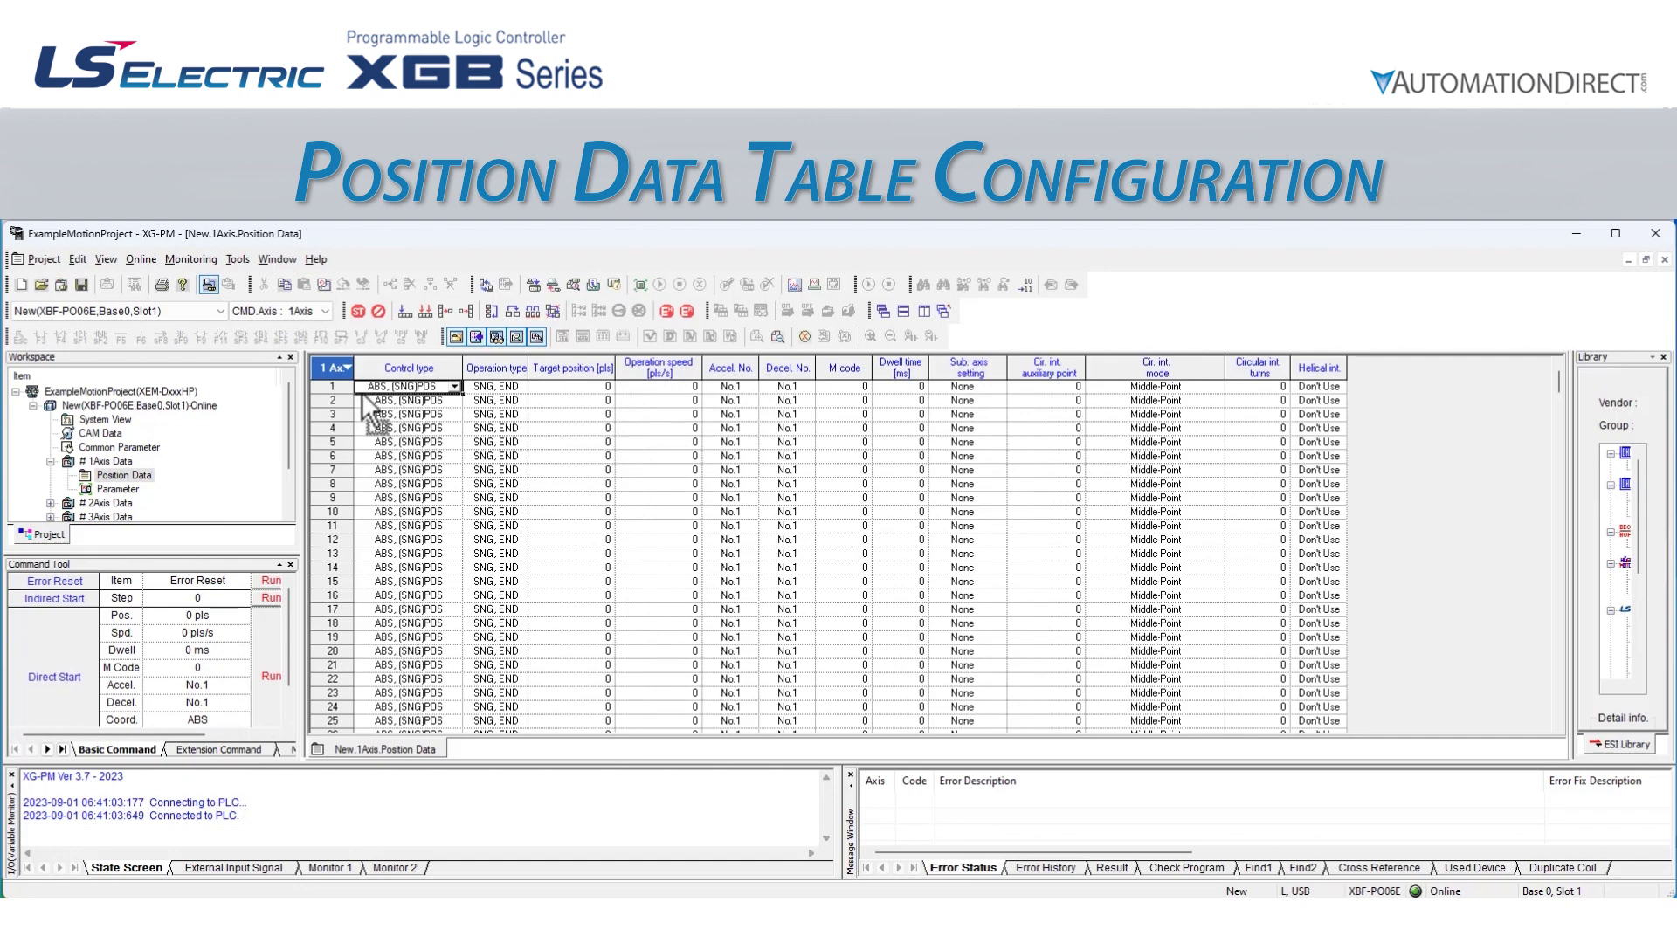
pyautogui.click(454, 386)
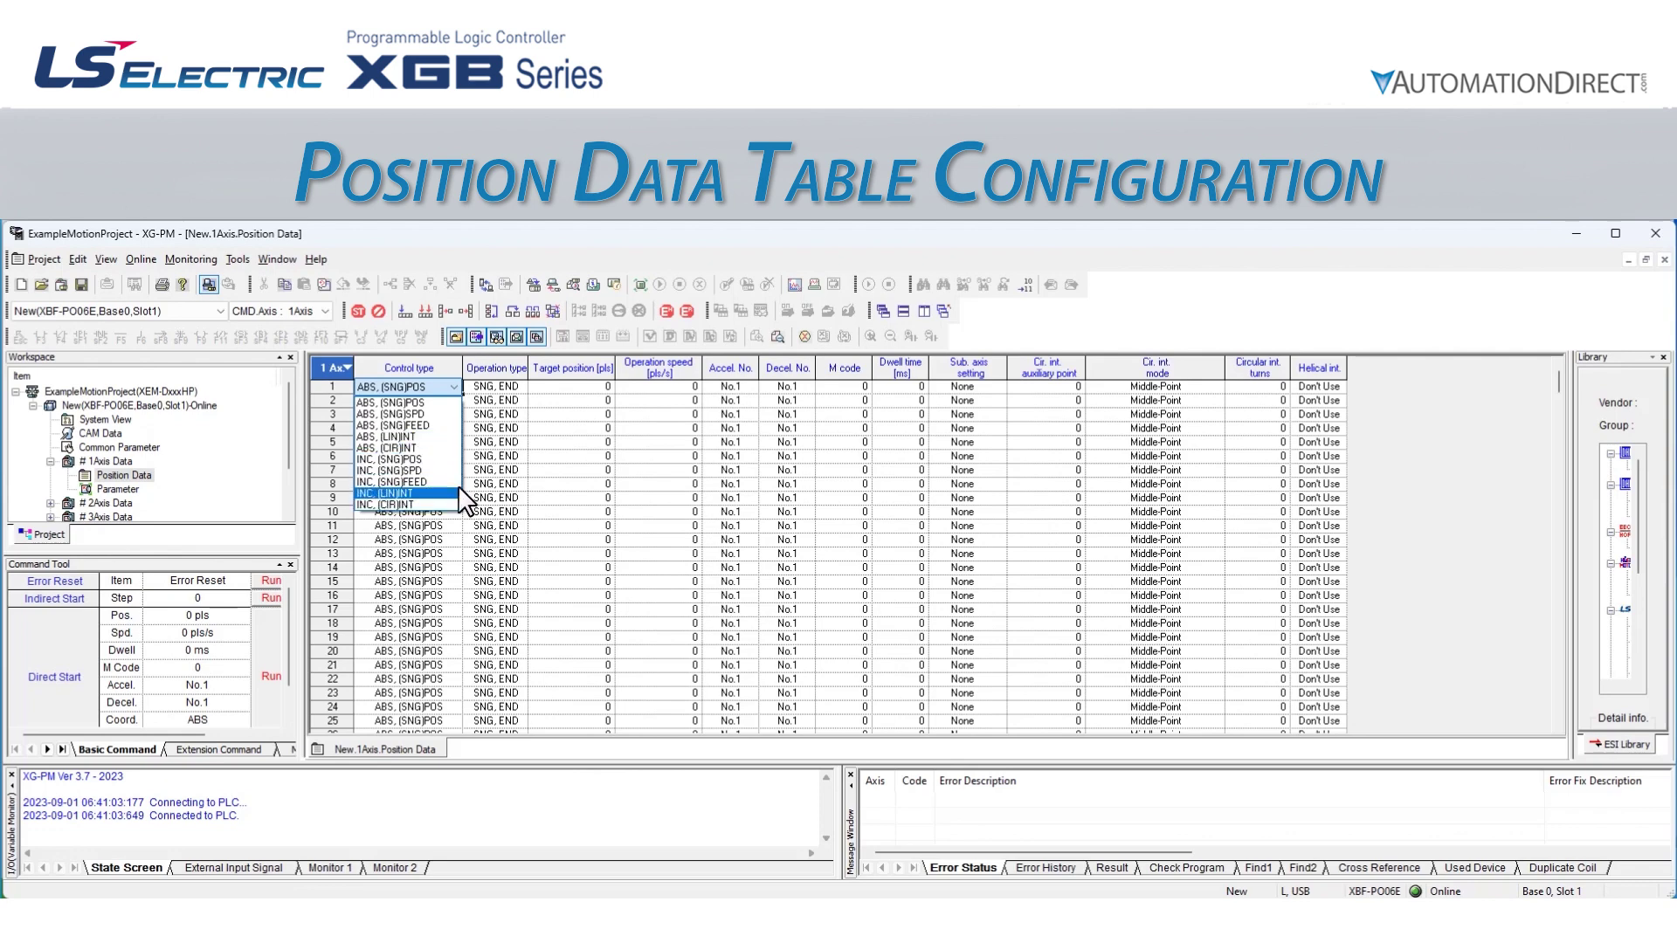
pyautogui.click(455, 388)
pyautogui.click(523, 389)
pyautogui.click(522, 388)
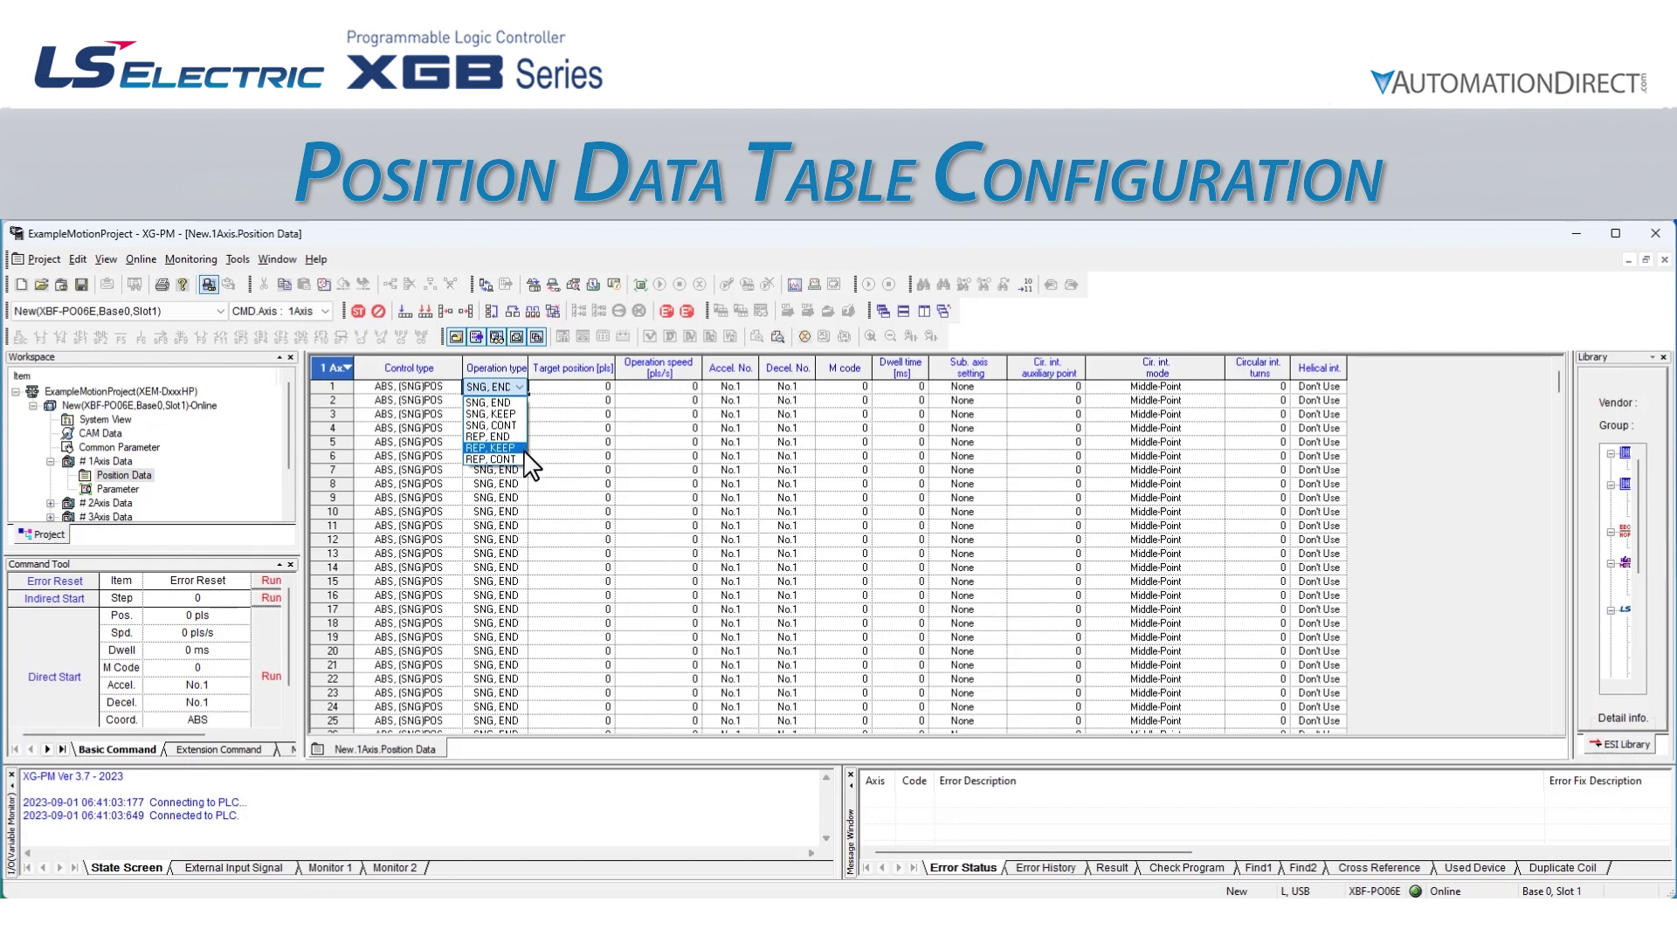
pyautogui.click(524, 391)
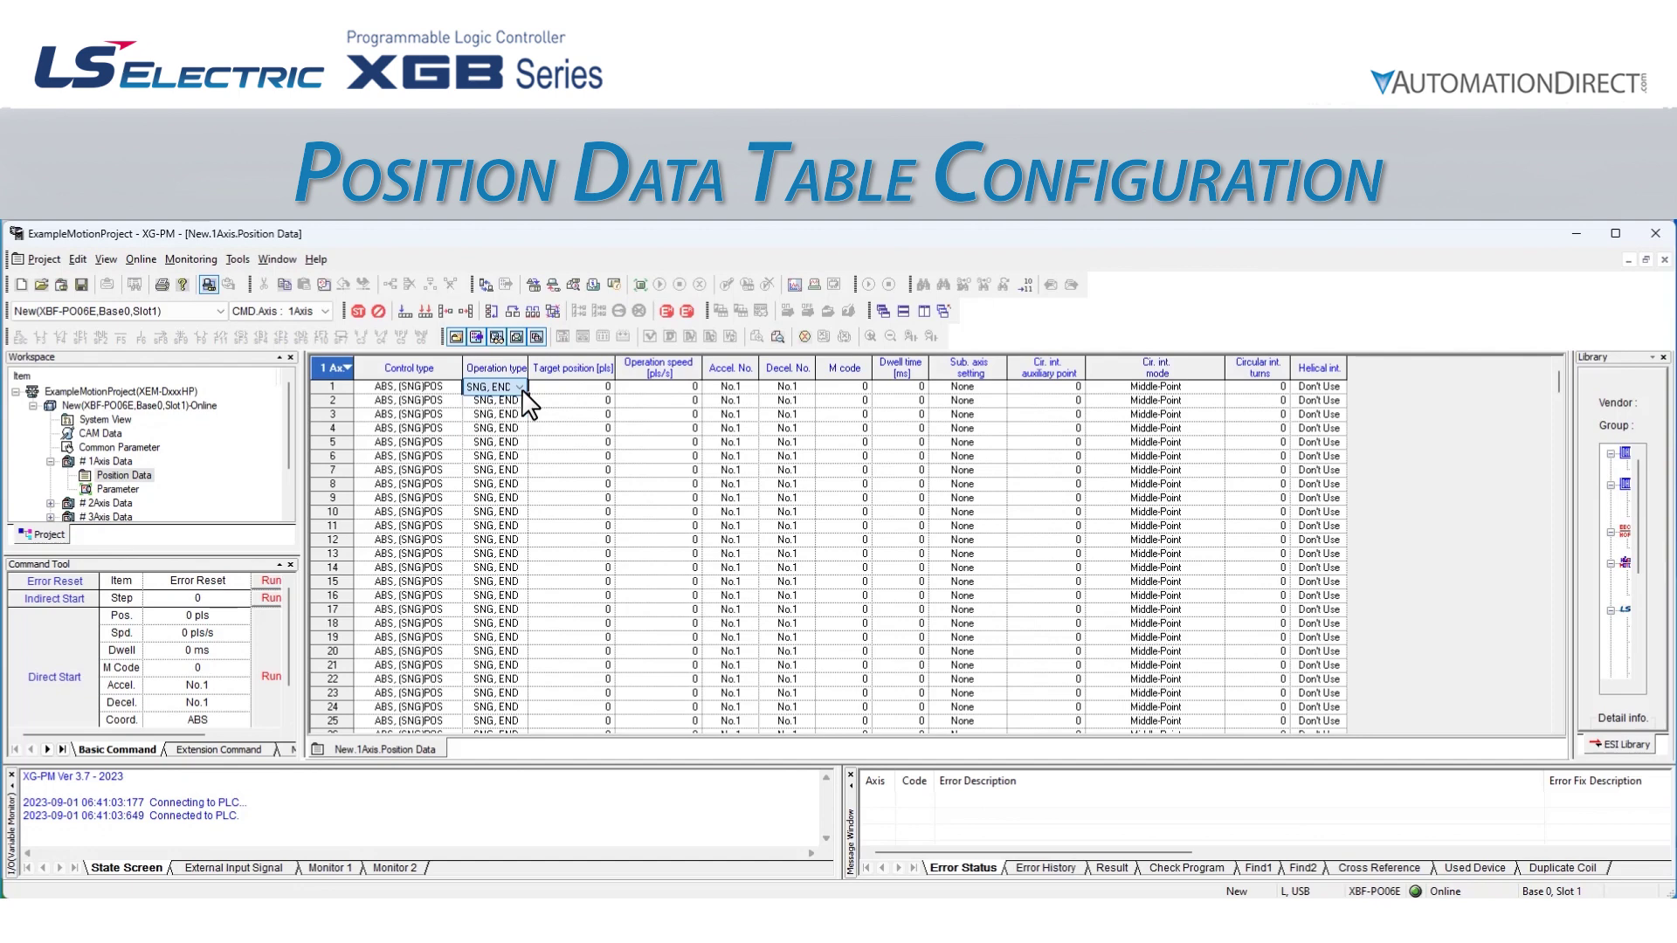
# - Examine step 1's target position and operation speed fields and its acceleration and deceleration number options
pyautogui.click(585, 389)
pyautogui.click(642, 391)
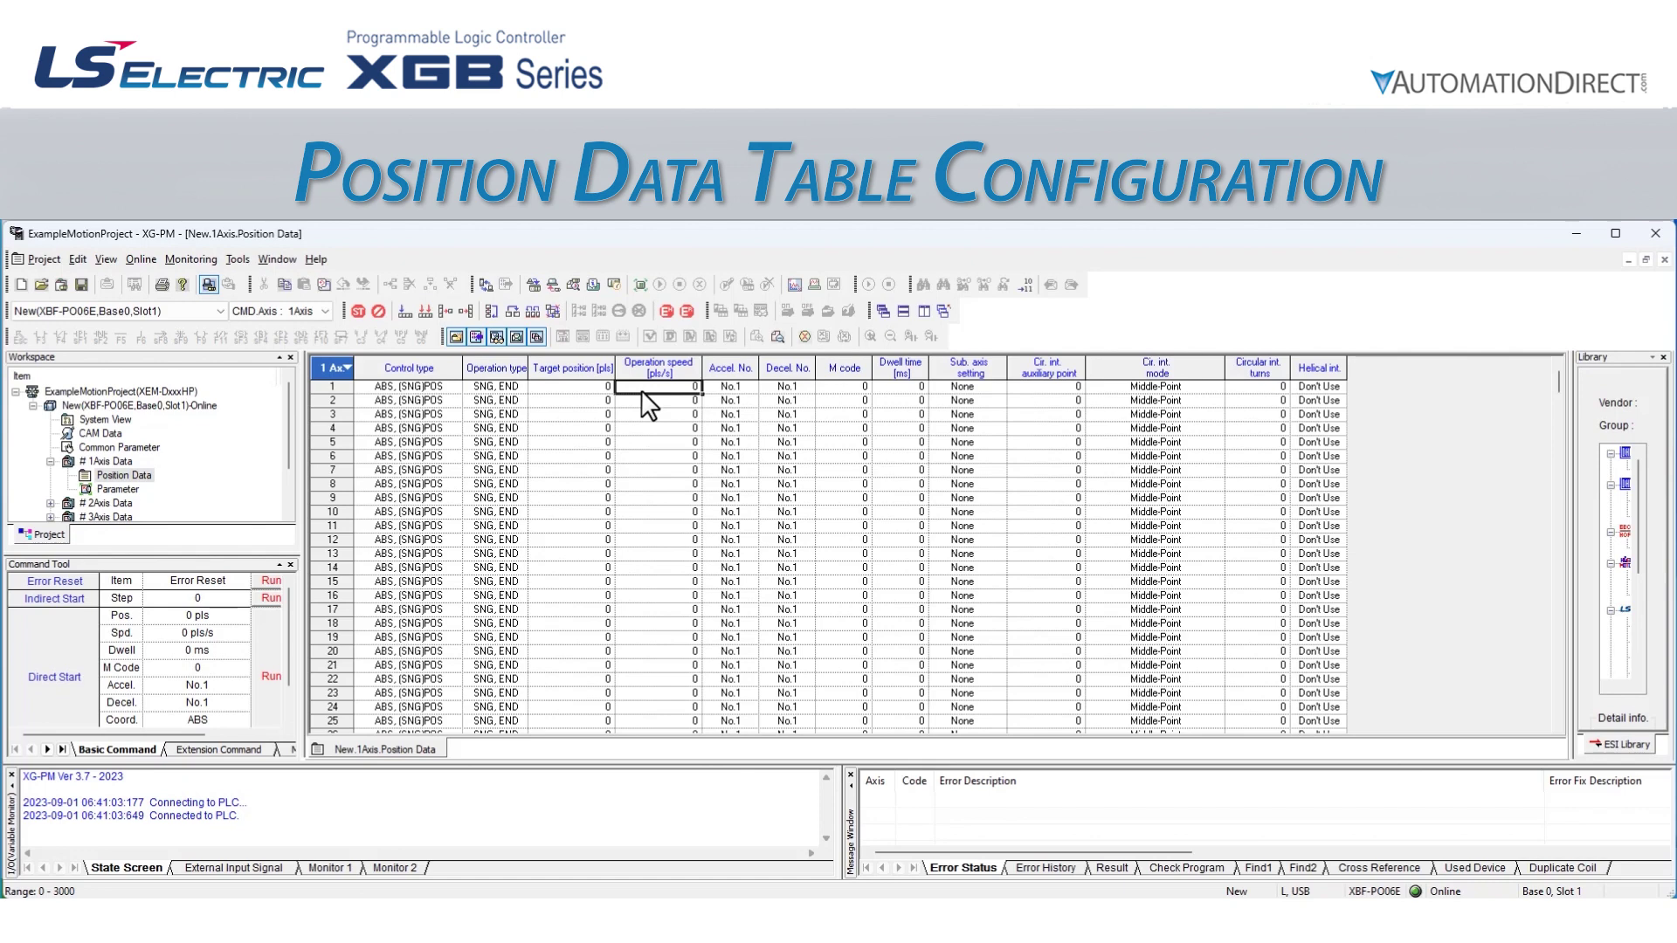
pyautogui.click(742, 388)
pyautogui.click(751, 388)
pyautogui.click(804, 389)
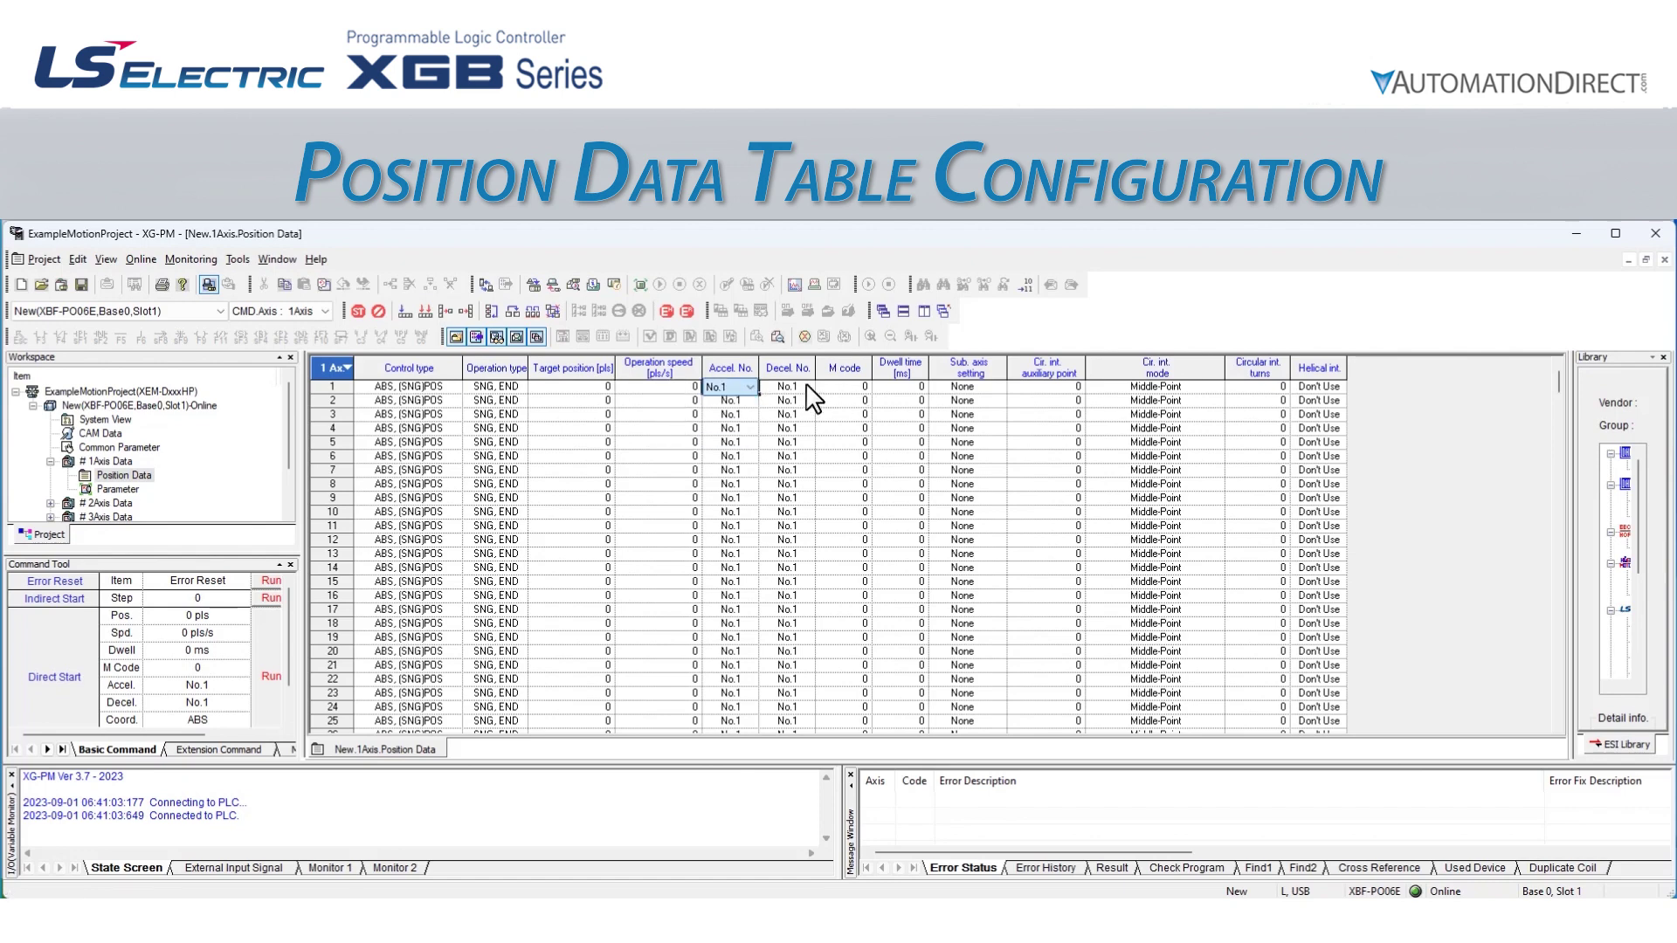
pyautogui.click(809, 387)
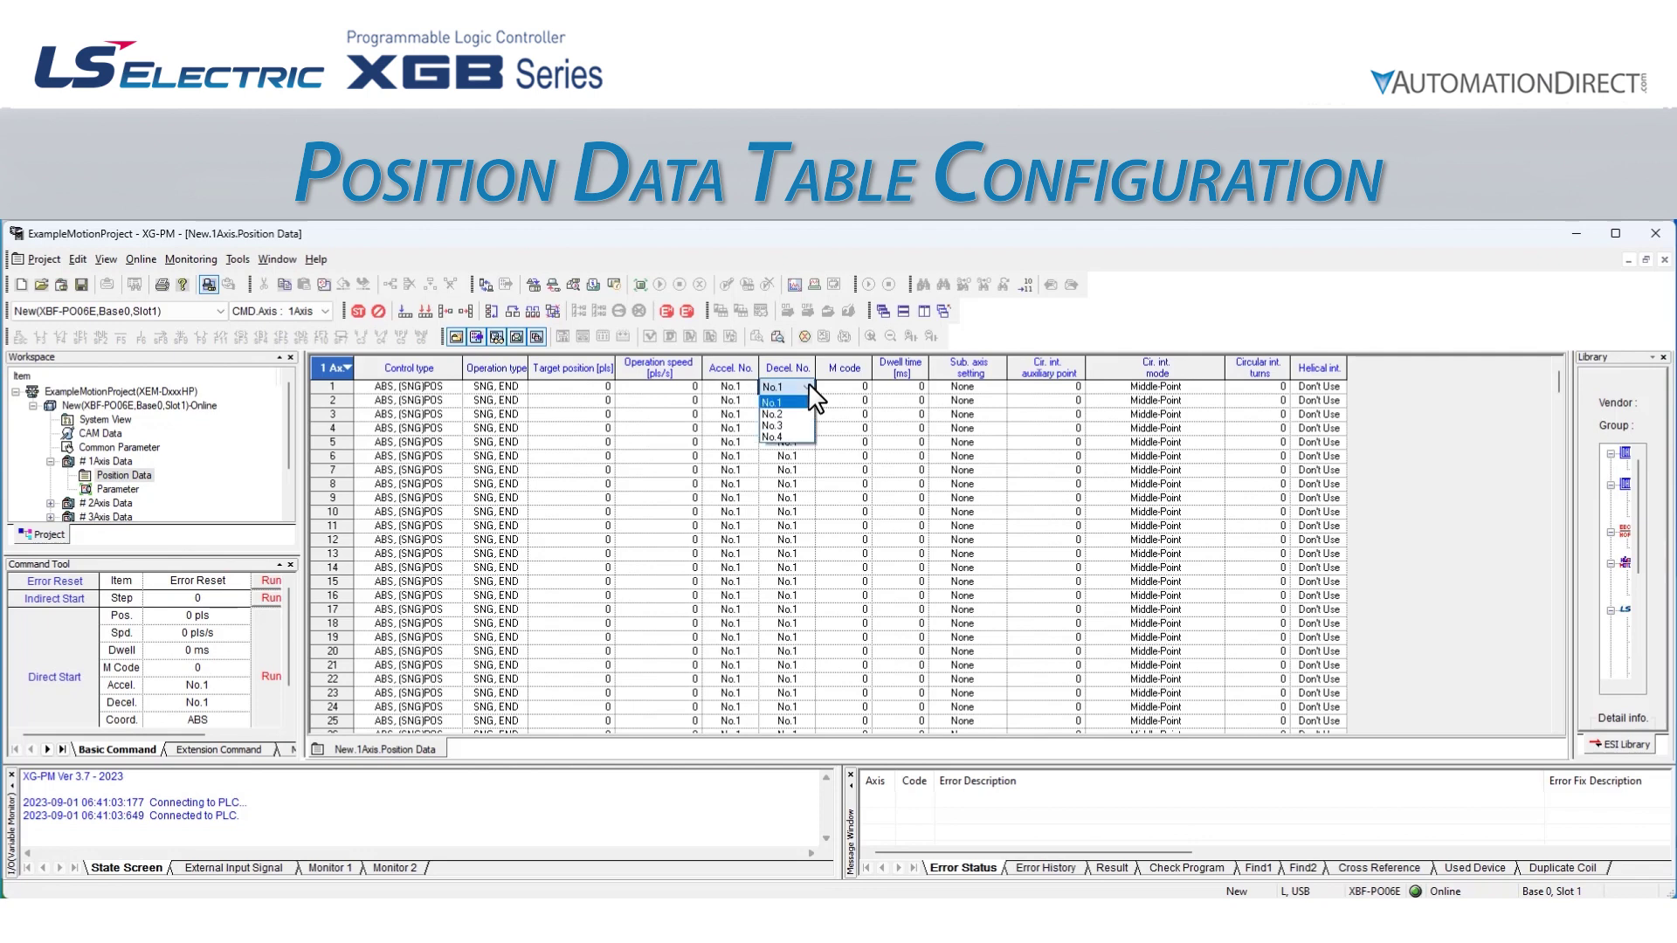
pyautogui.click(810, 386)
# - Open the axis parameters, review axis 1's acceleration and deceleration times 1 to 4, and close the parameter window
pyautogui.doubleClick(116, 489)
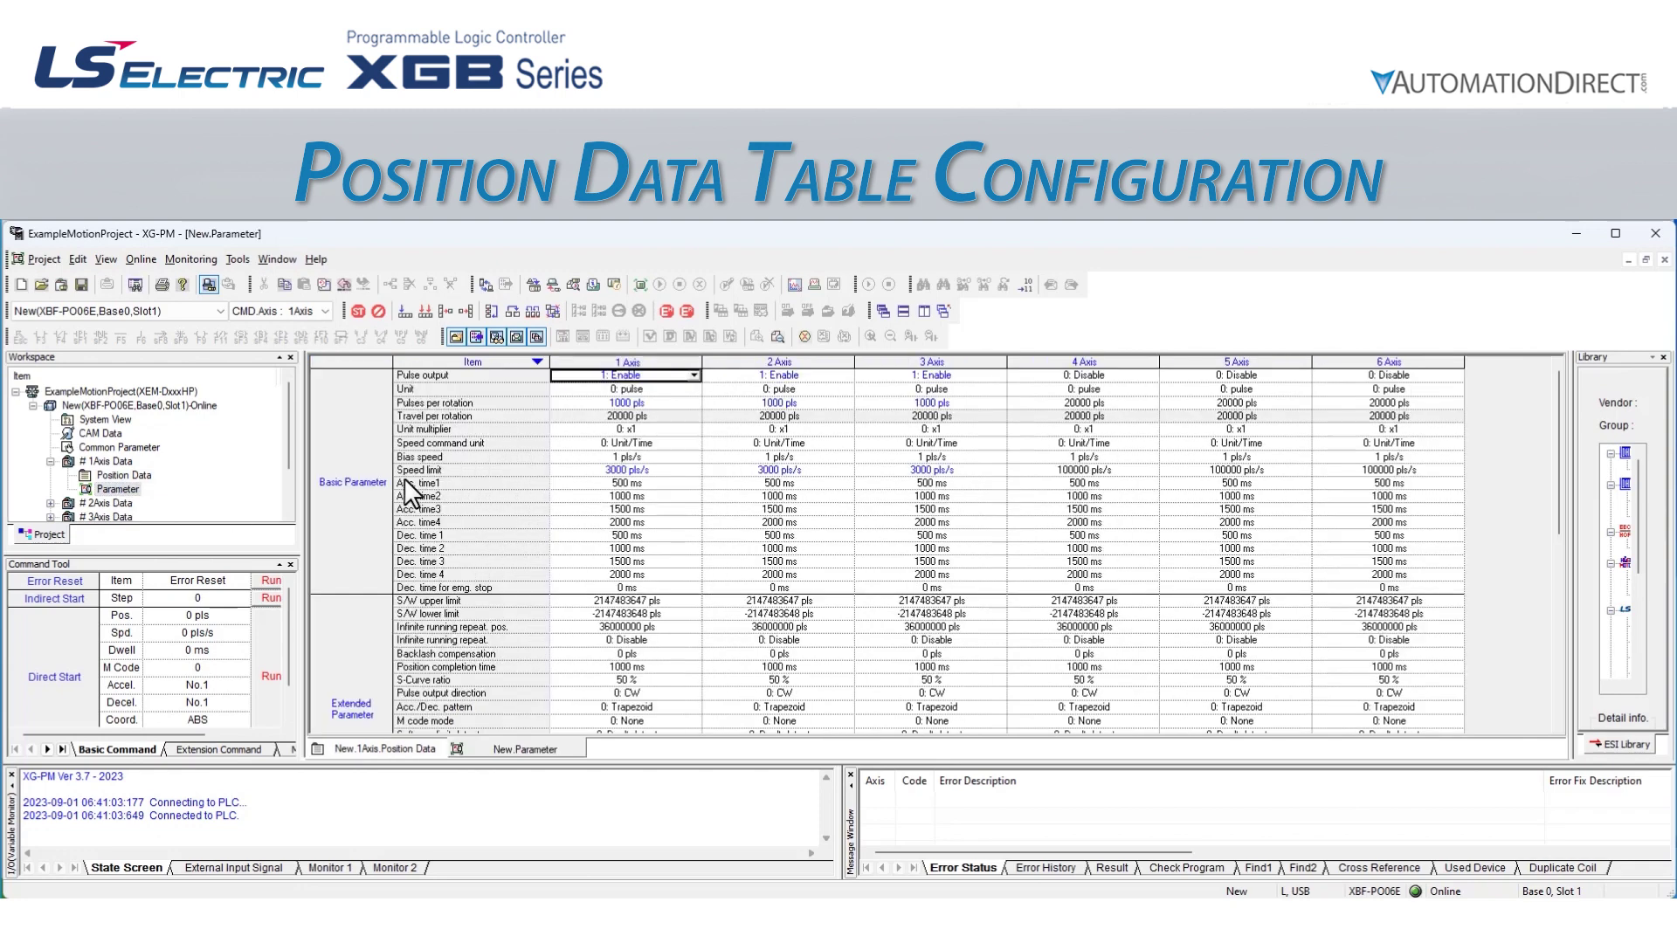
pyautogui.click(569, 486)
pyautogui.press('Down')
pyautogui.press('Down')
pyautogui.press('Down')
pyautogui.press('Down')
pyautogui.press('Down')
pyautogui.press('Down')
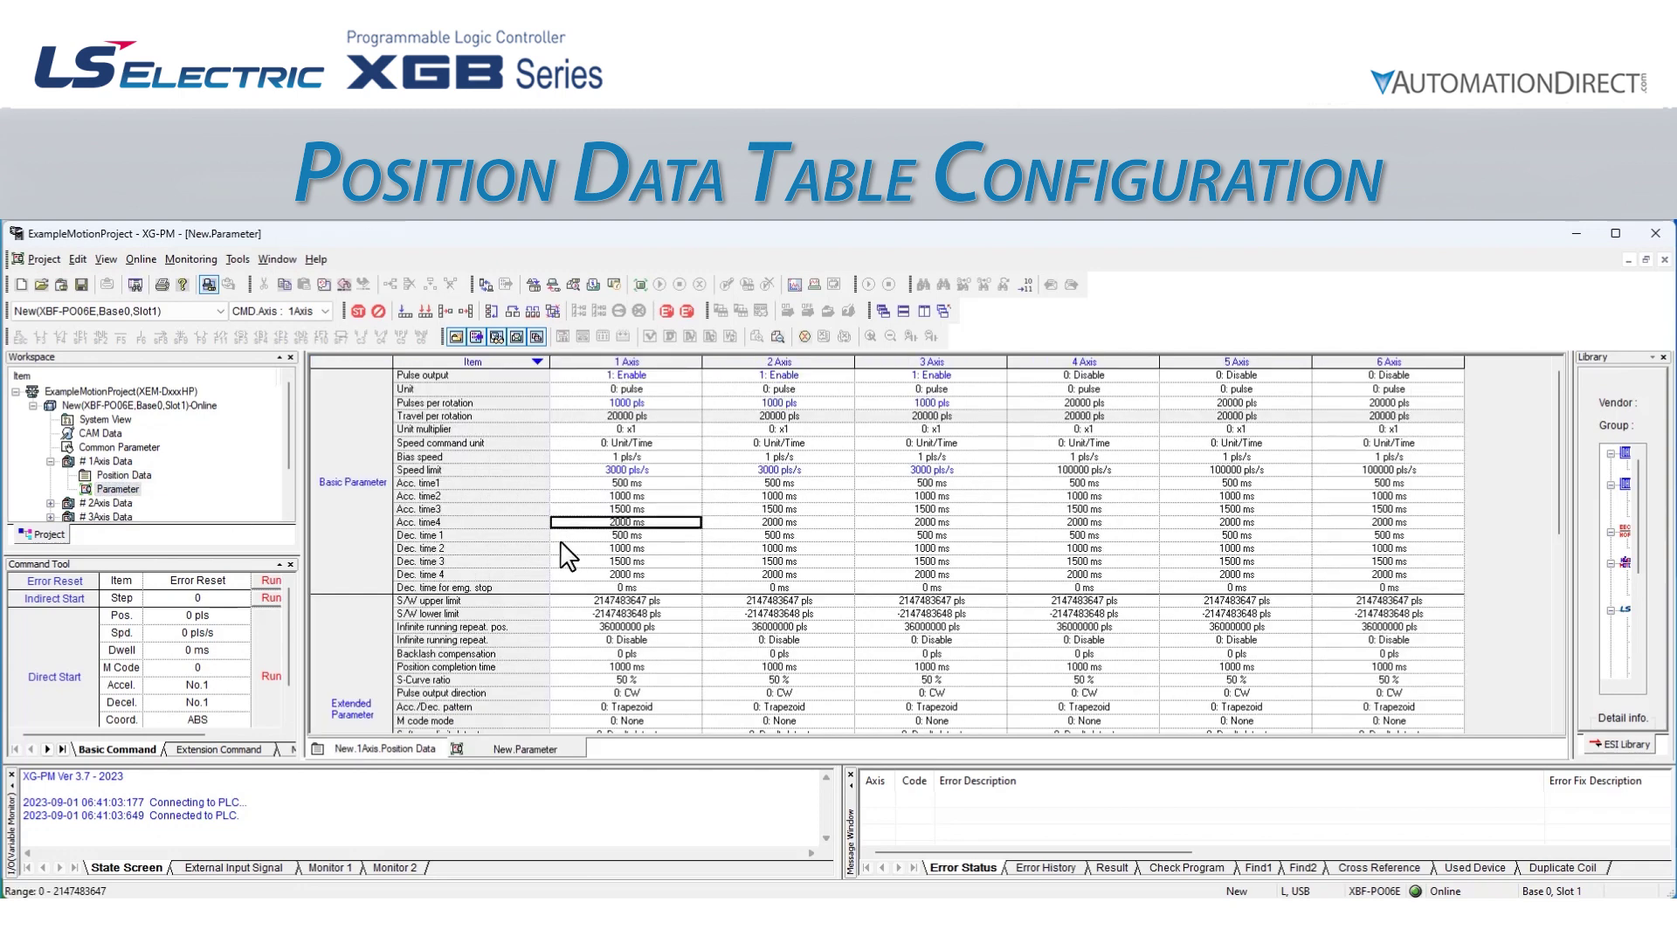
pyautogui.press('Down')
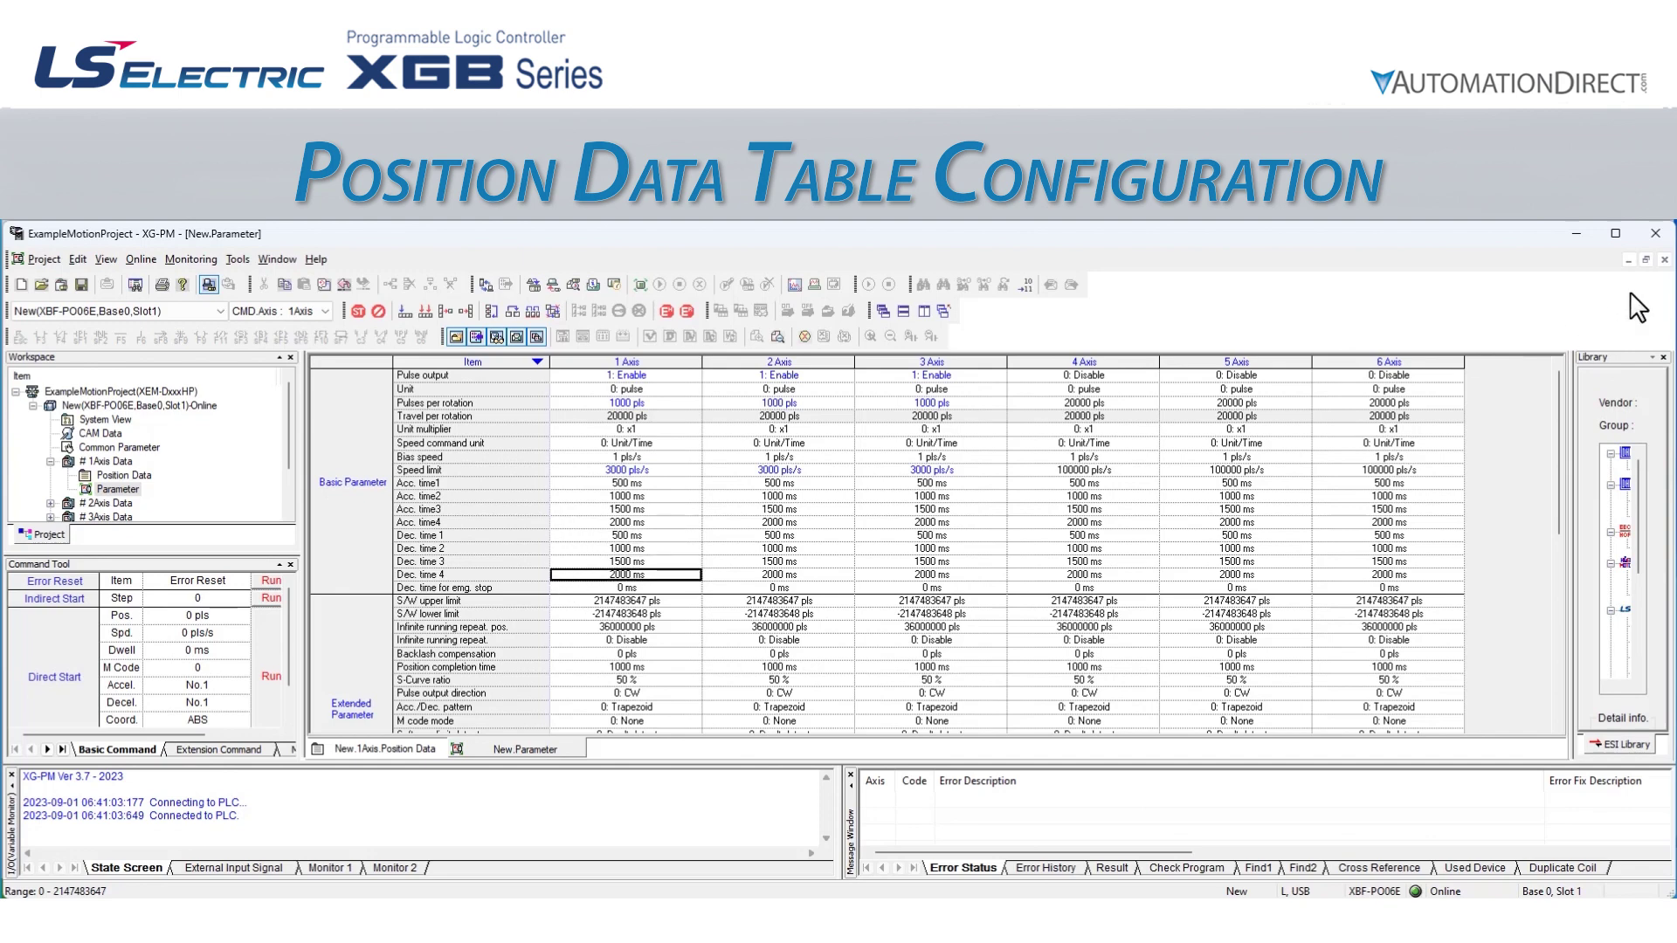
pyautogui.click(1664, 259)
# - Examine step 1's M code, dwell time, sub-axis setting options and circular interpolation auxiliary point
pyautogui.click(841, 391)
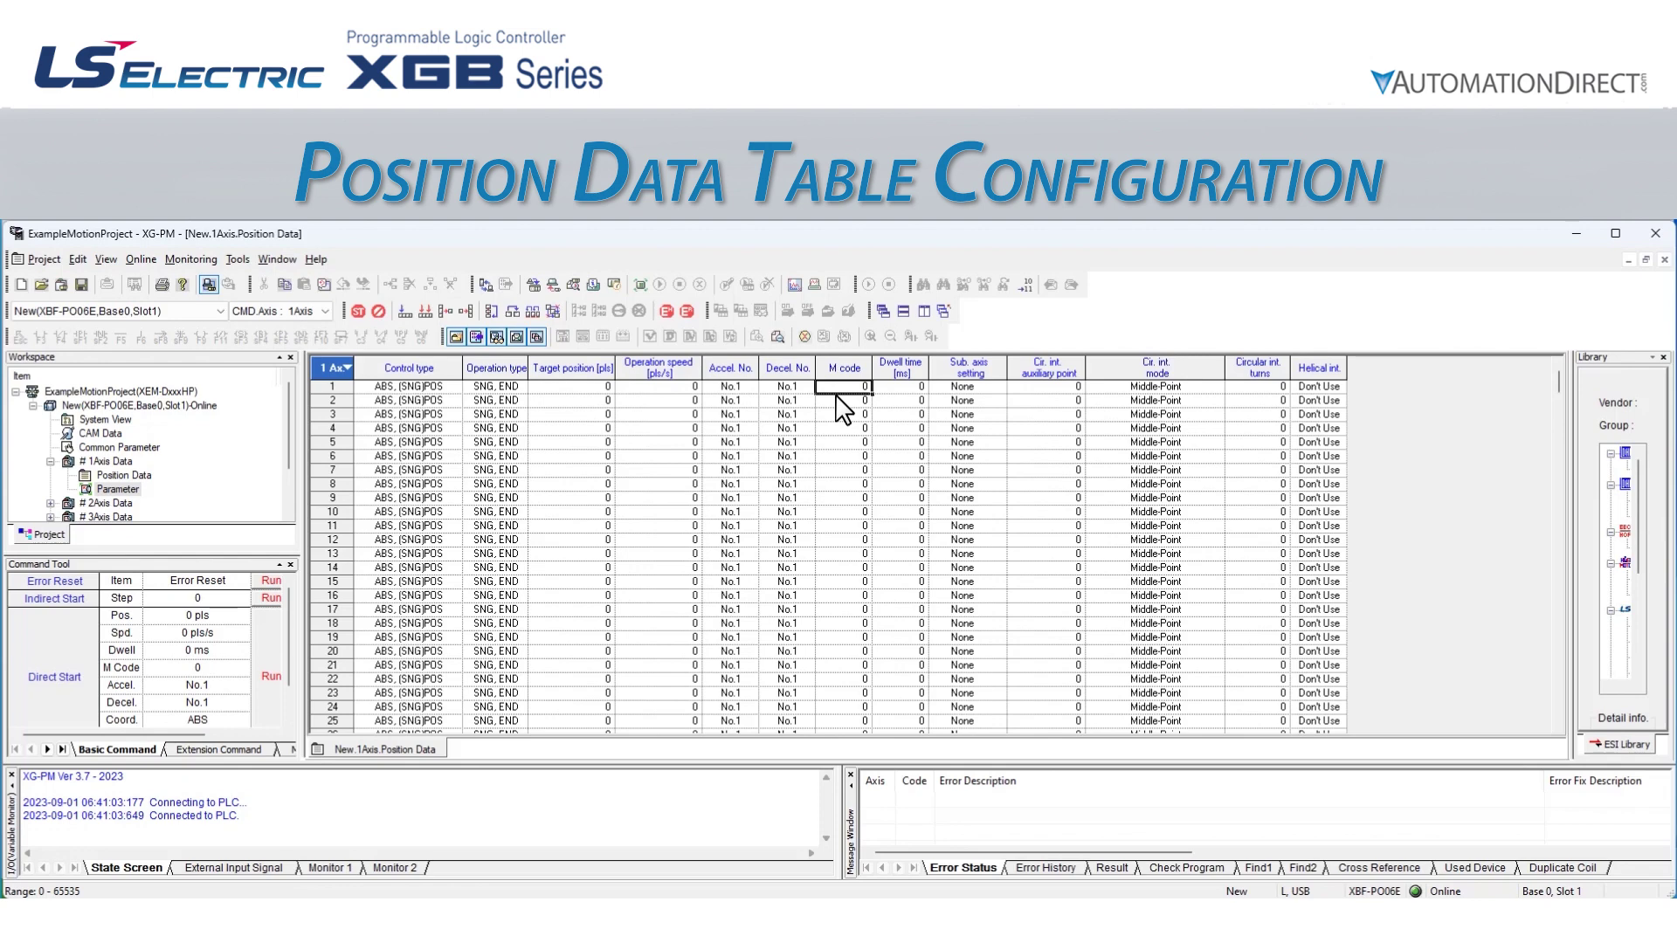
pyautogui.click(897, 392)
pyautogui.click(1002, 386)
pyautogui.click(1005, 384)
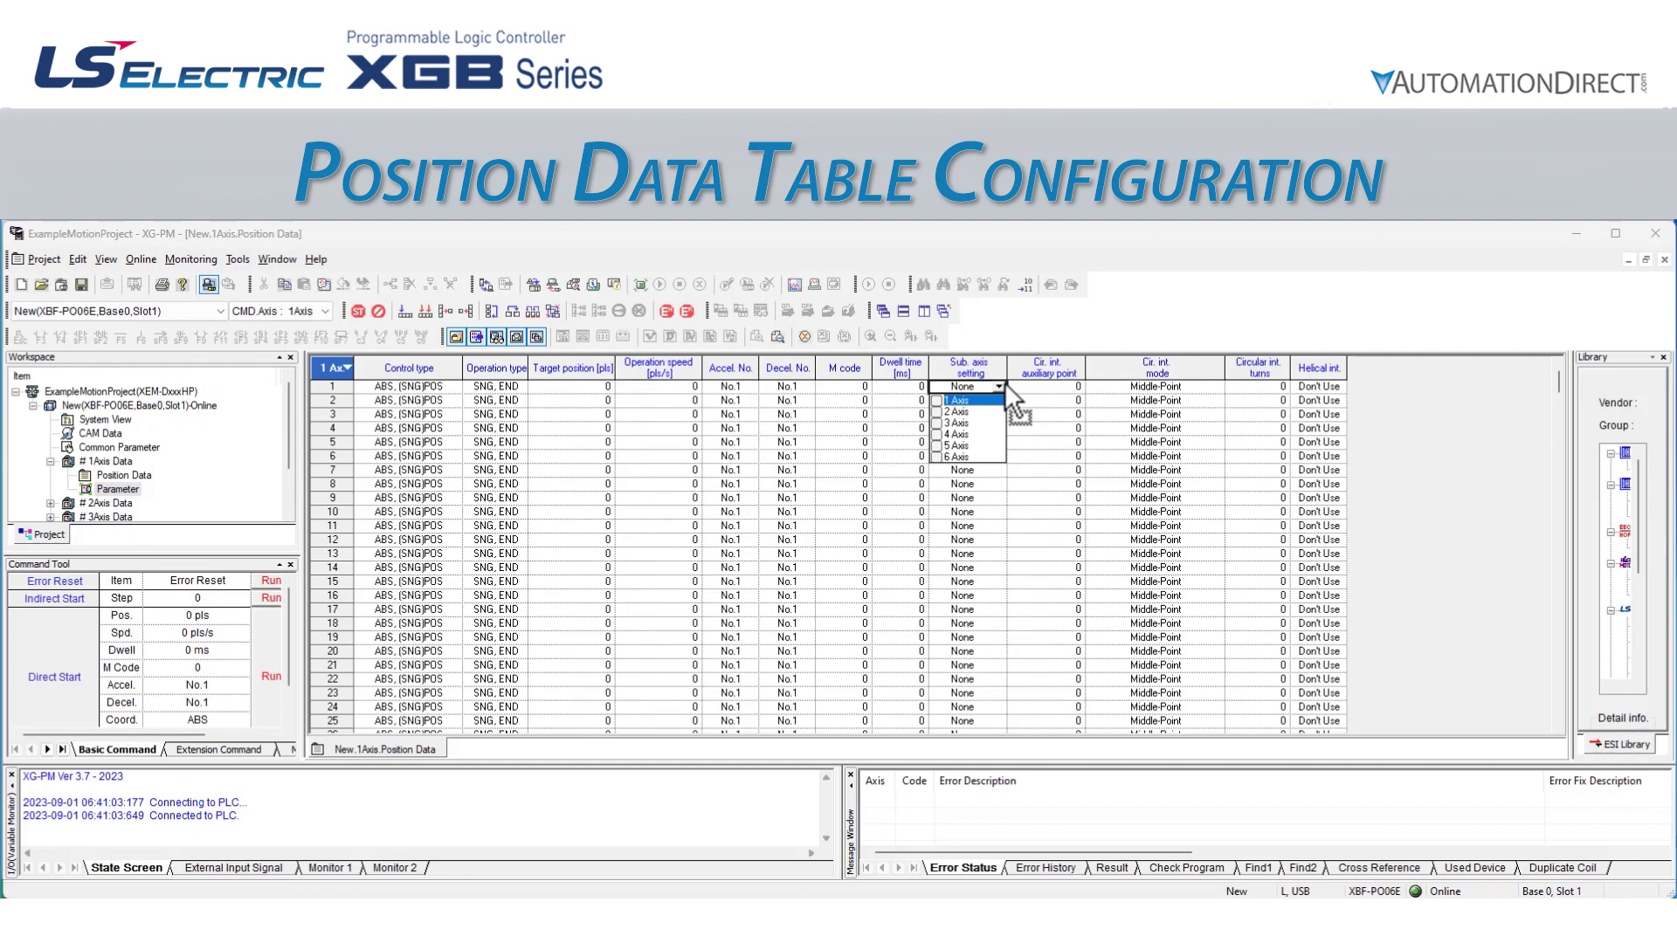
pyautogui.click(1005, 386)
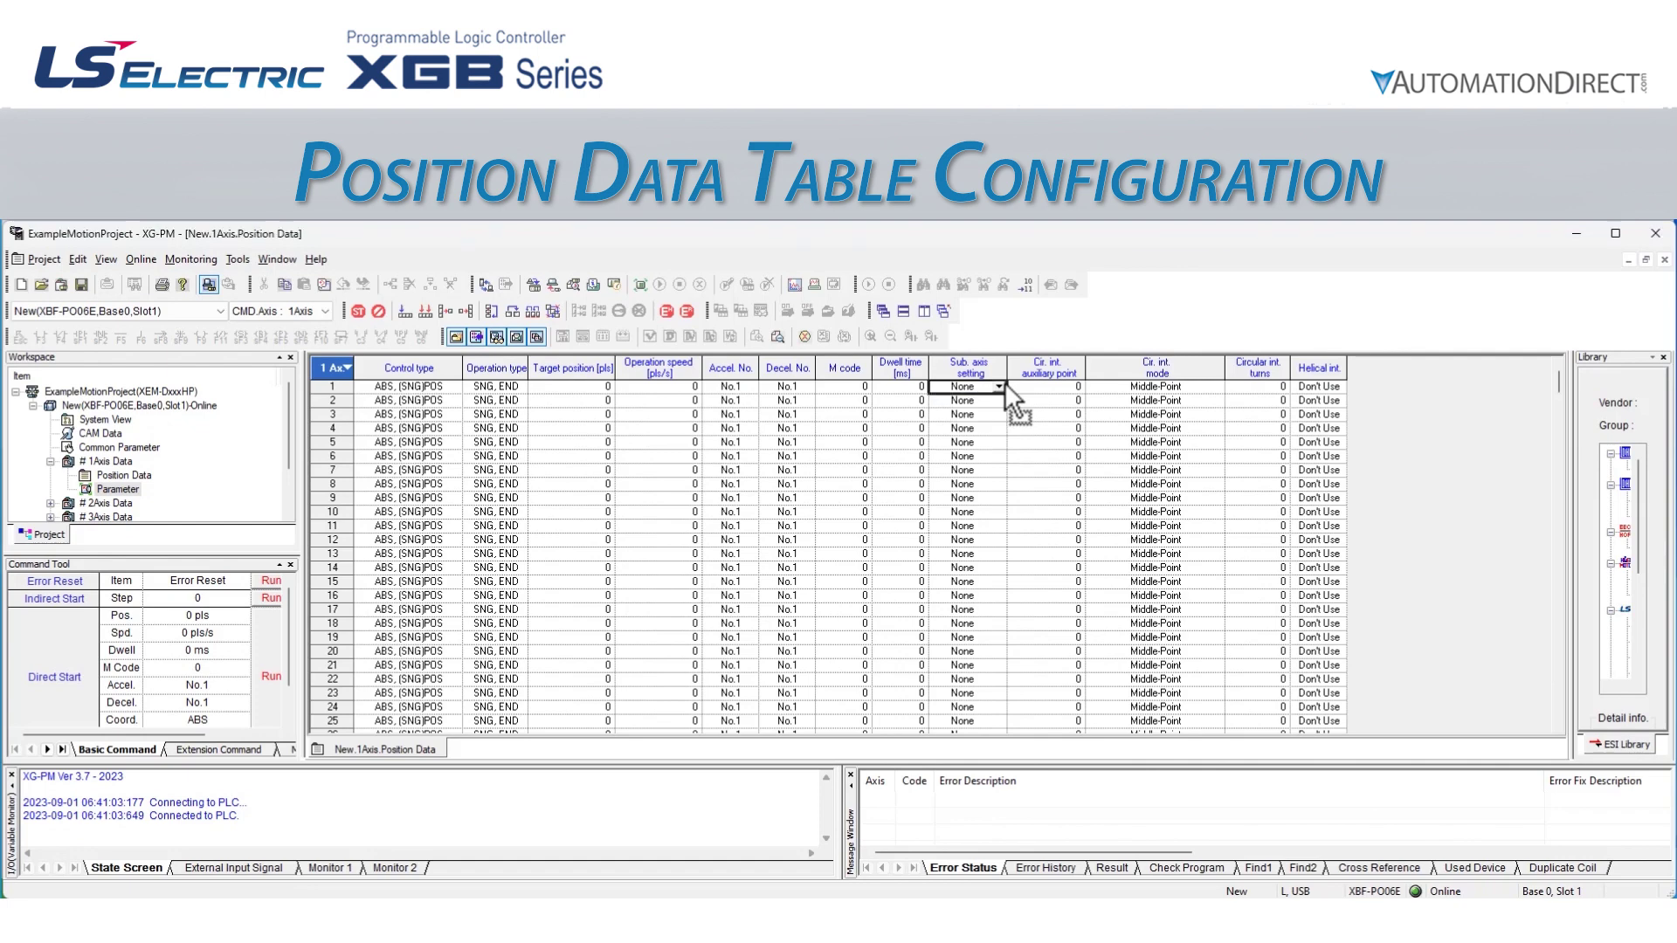
pyautogui.click(1063, 390)
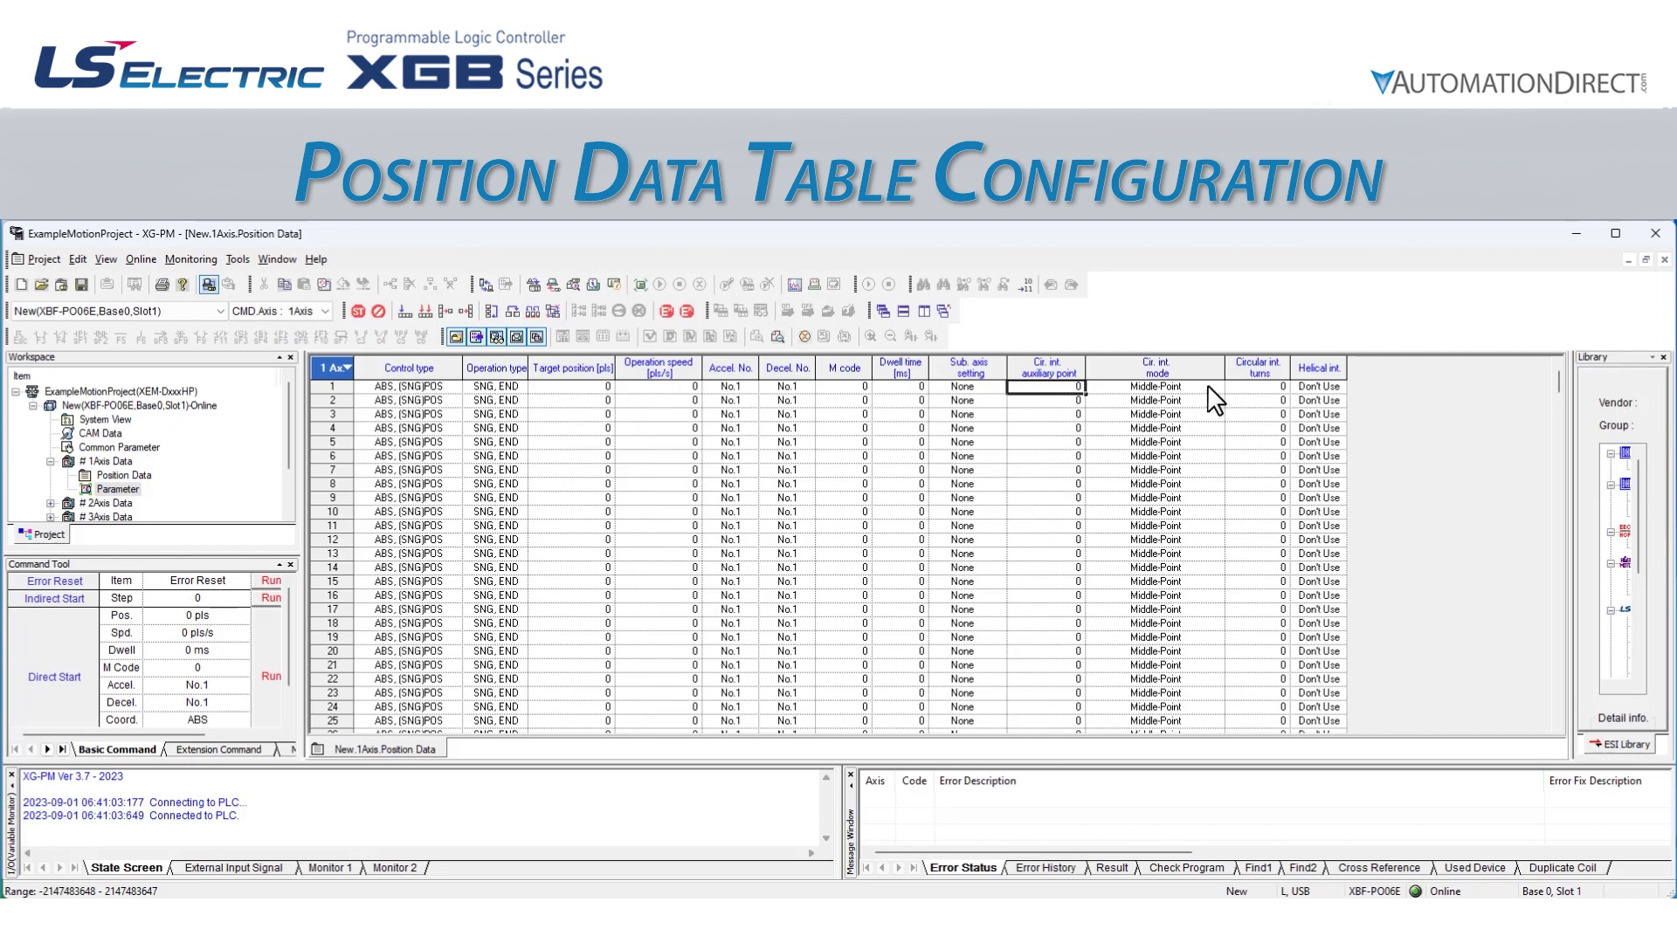
pyautogui.click(587, 390)
# - Examine step 1's circular interpolation mode options, circular interpolation turns and helical interpolation axis options
pyautogui.click(1217, 389)
pyautogui.click(1217, 390)
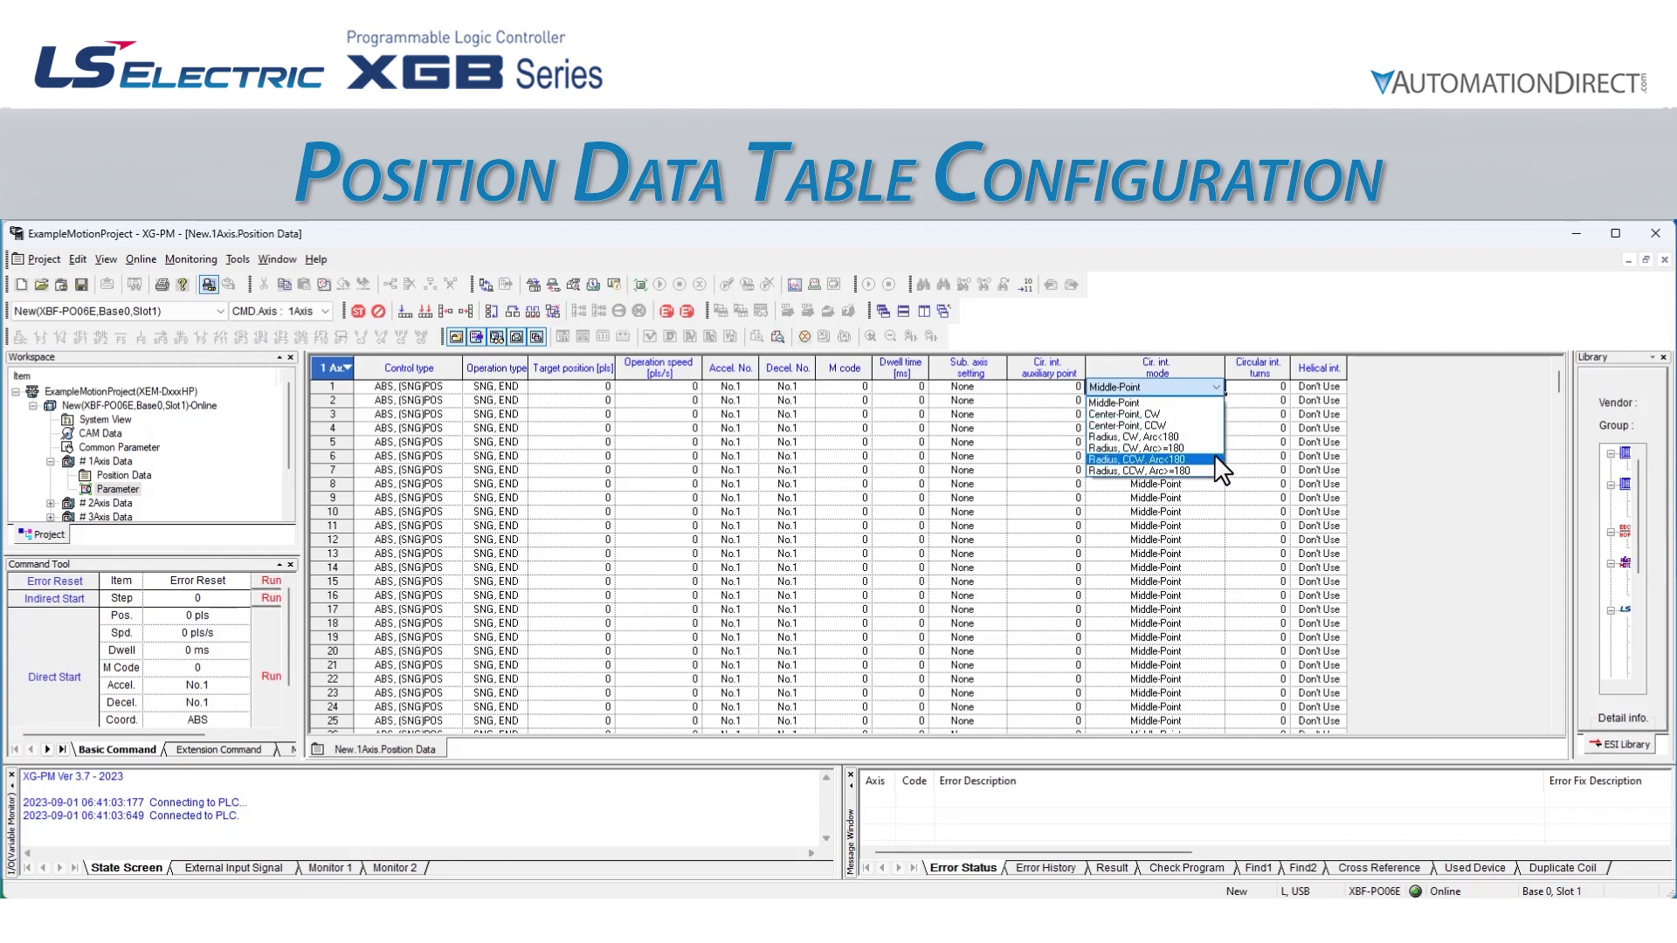
pyautogui.click(1263, 408)
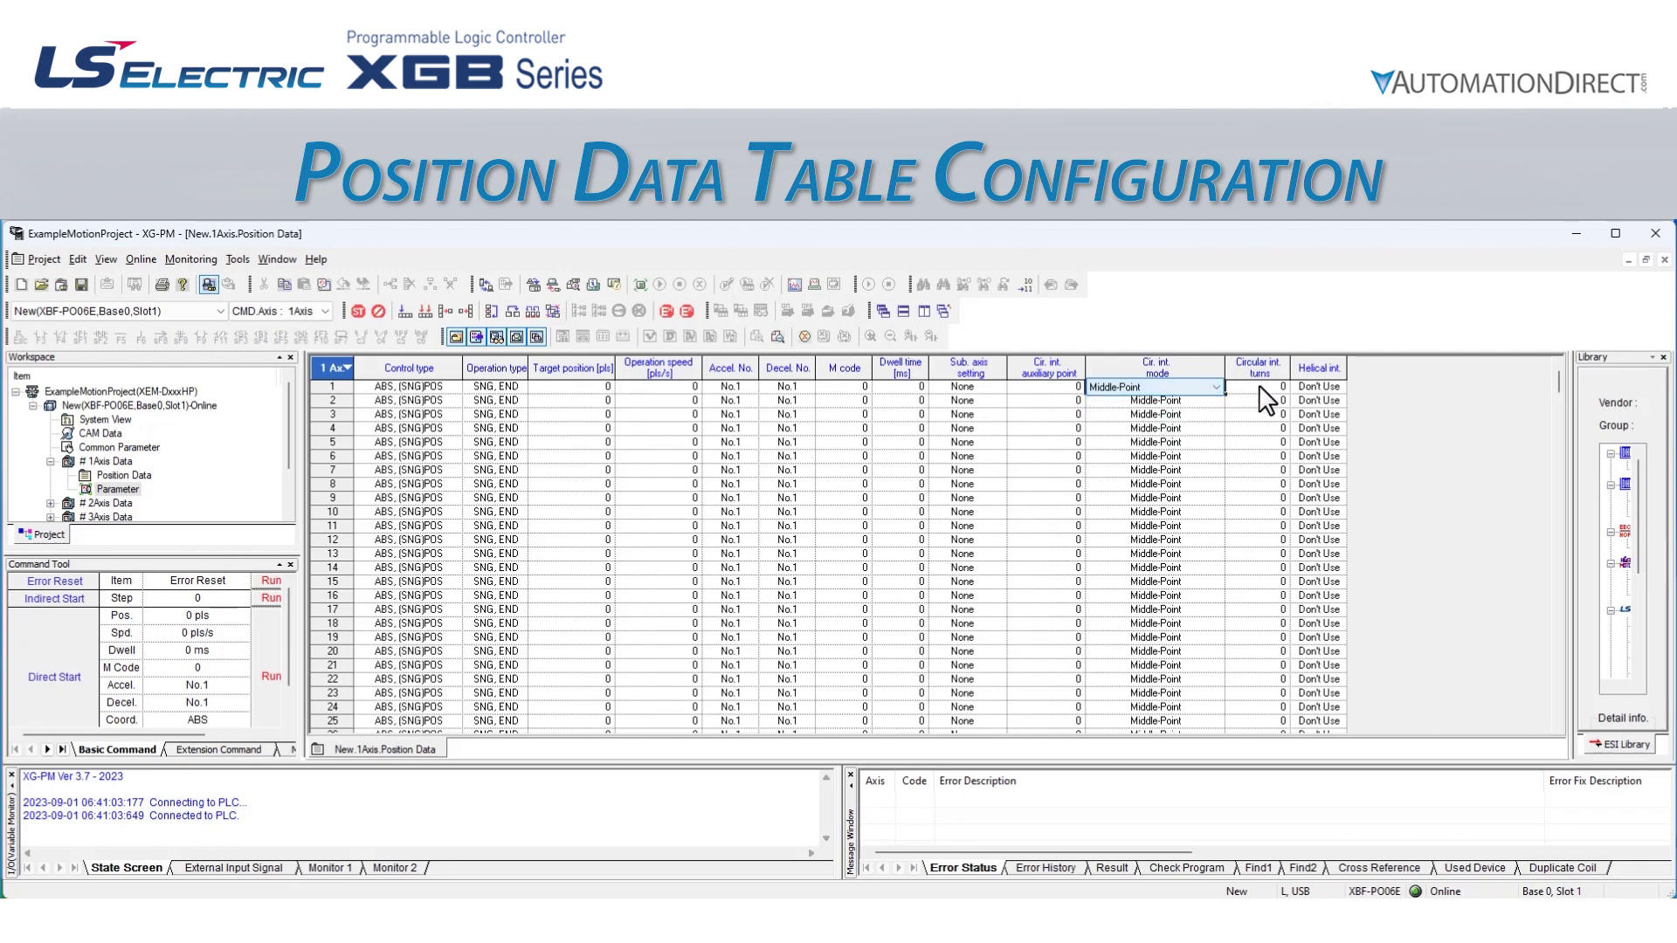
pyautogui.click(1265, 402)
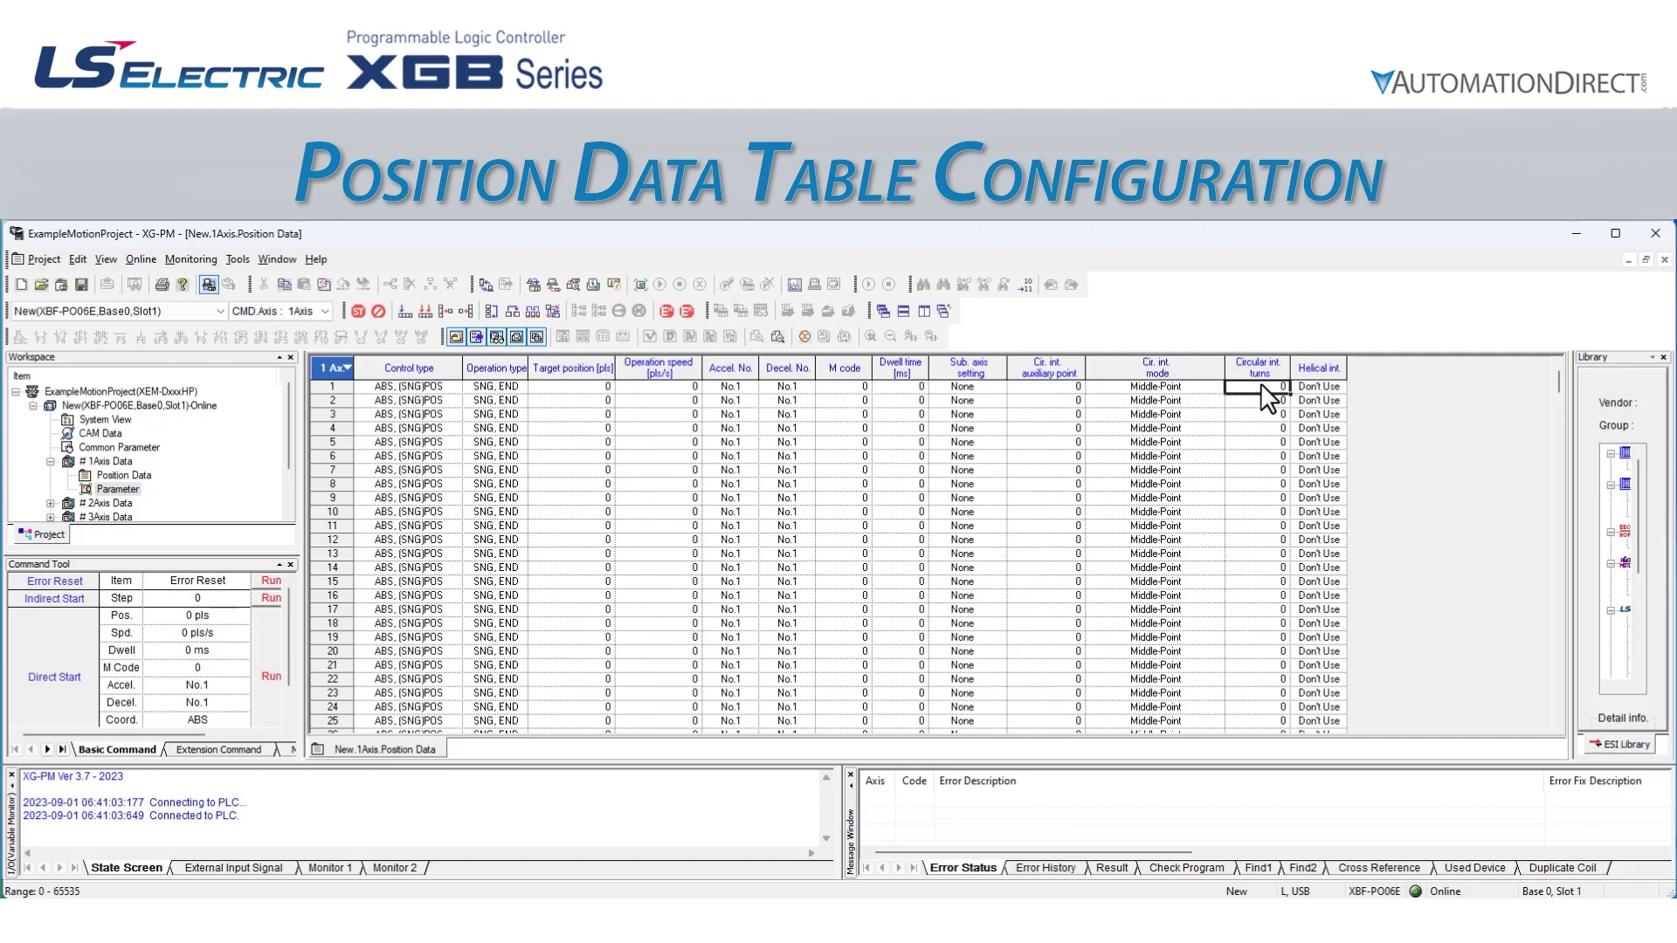
pyautogui.click(1342, 386)
pyautogui.click(1339, 386)
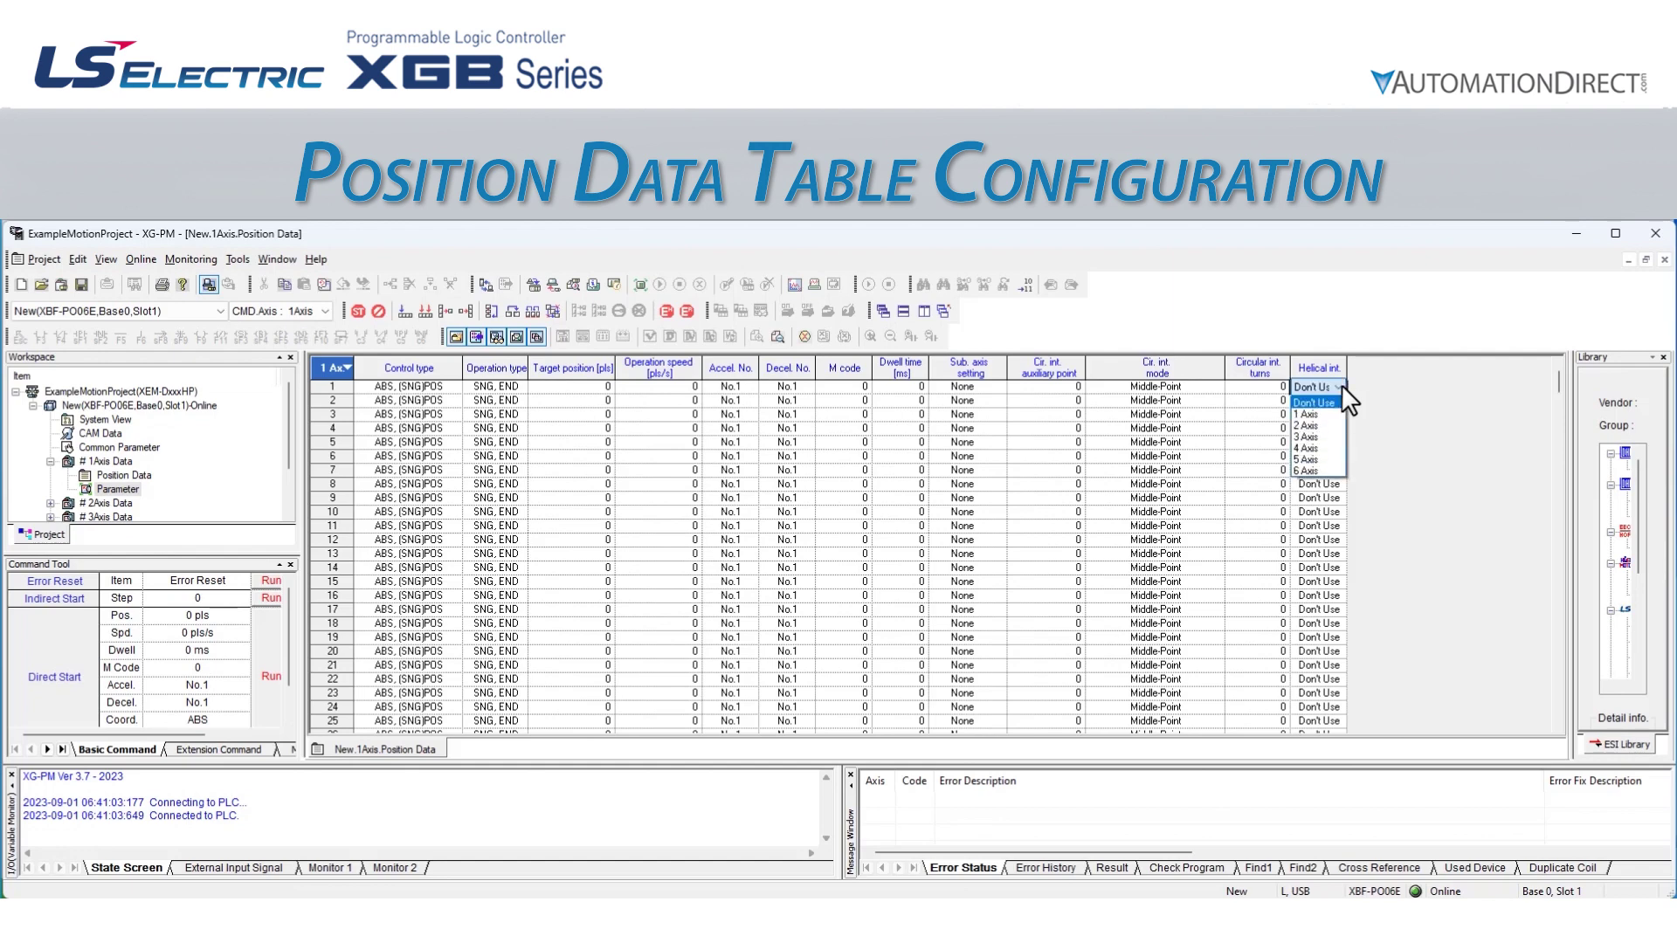
pyautogui.click(1390, 395)
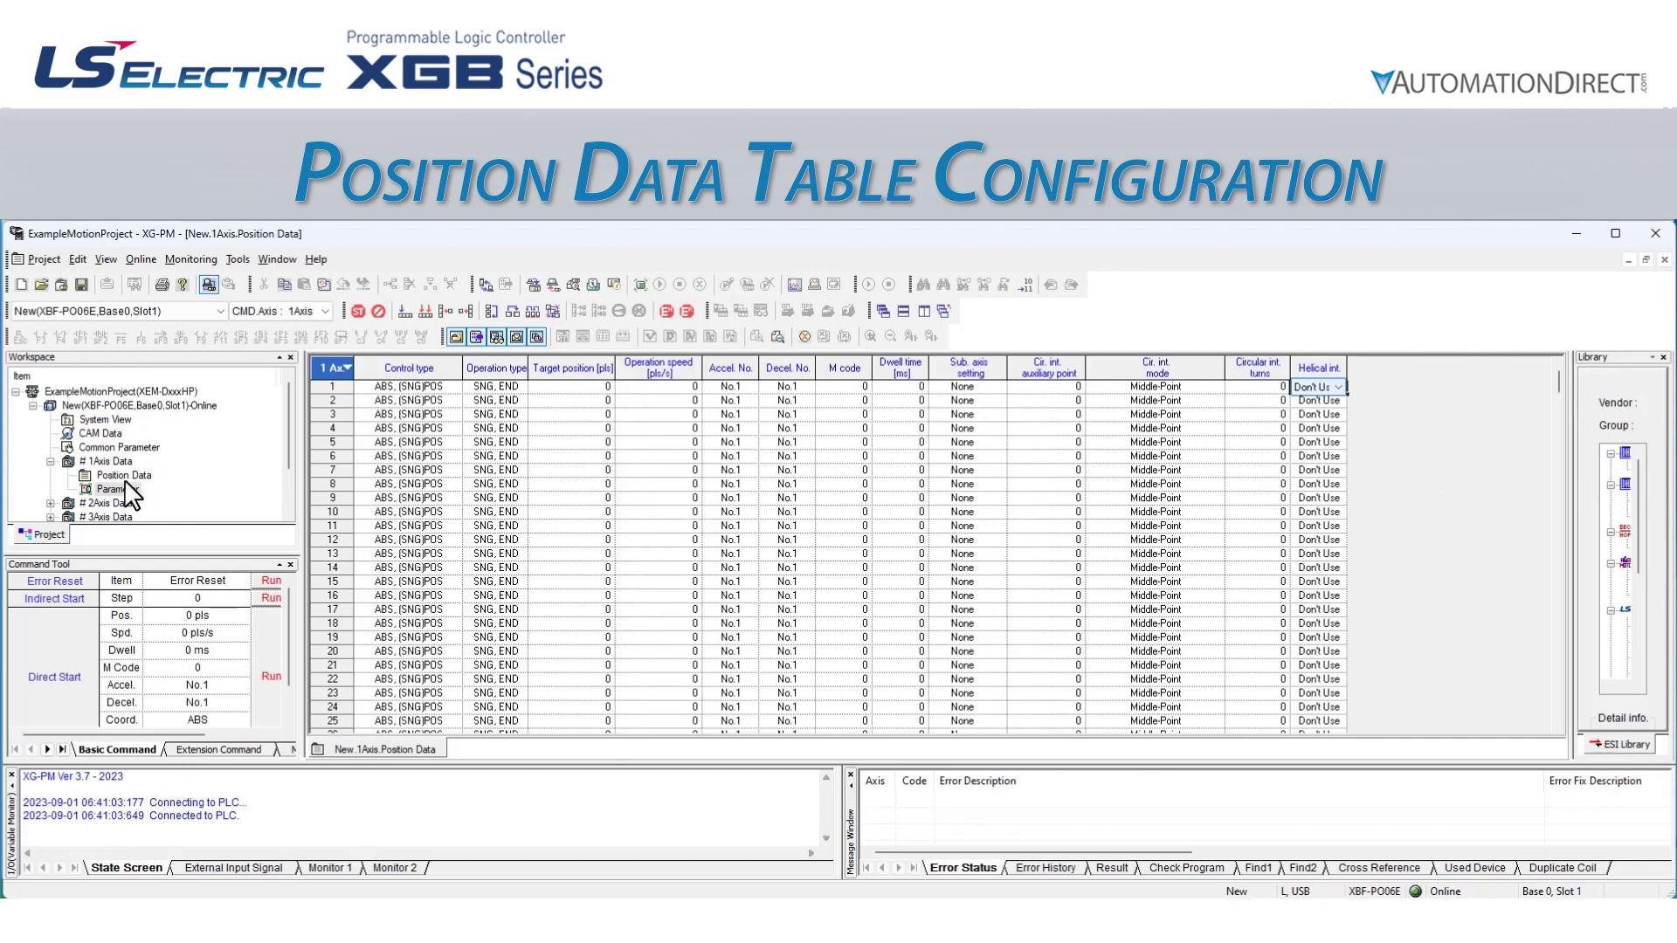
# - Open the position data table of axis 2 and tile it horizontally with the axis 1 table
pyautogui.click(50, 503)
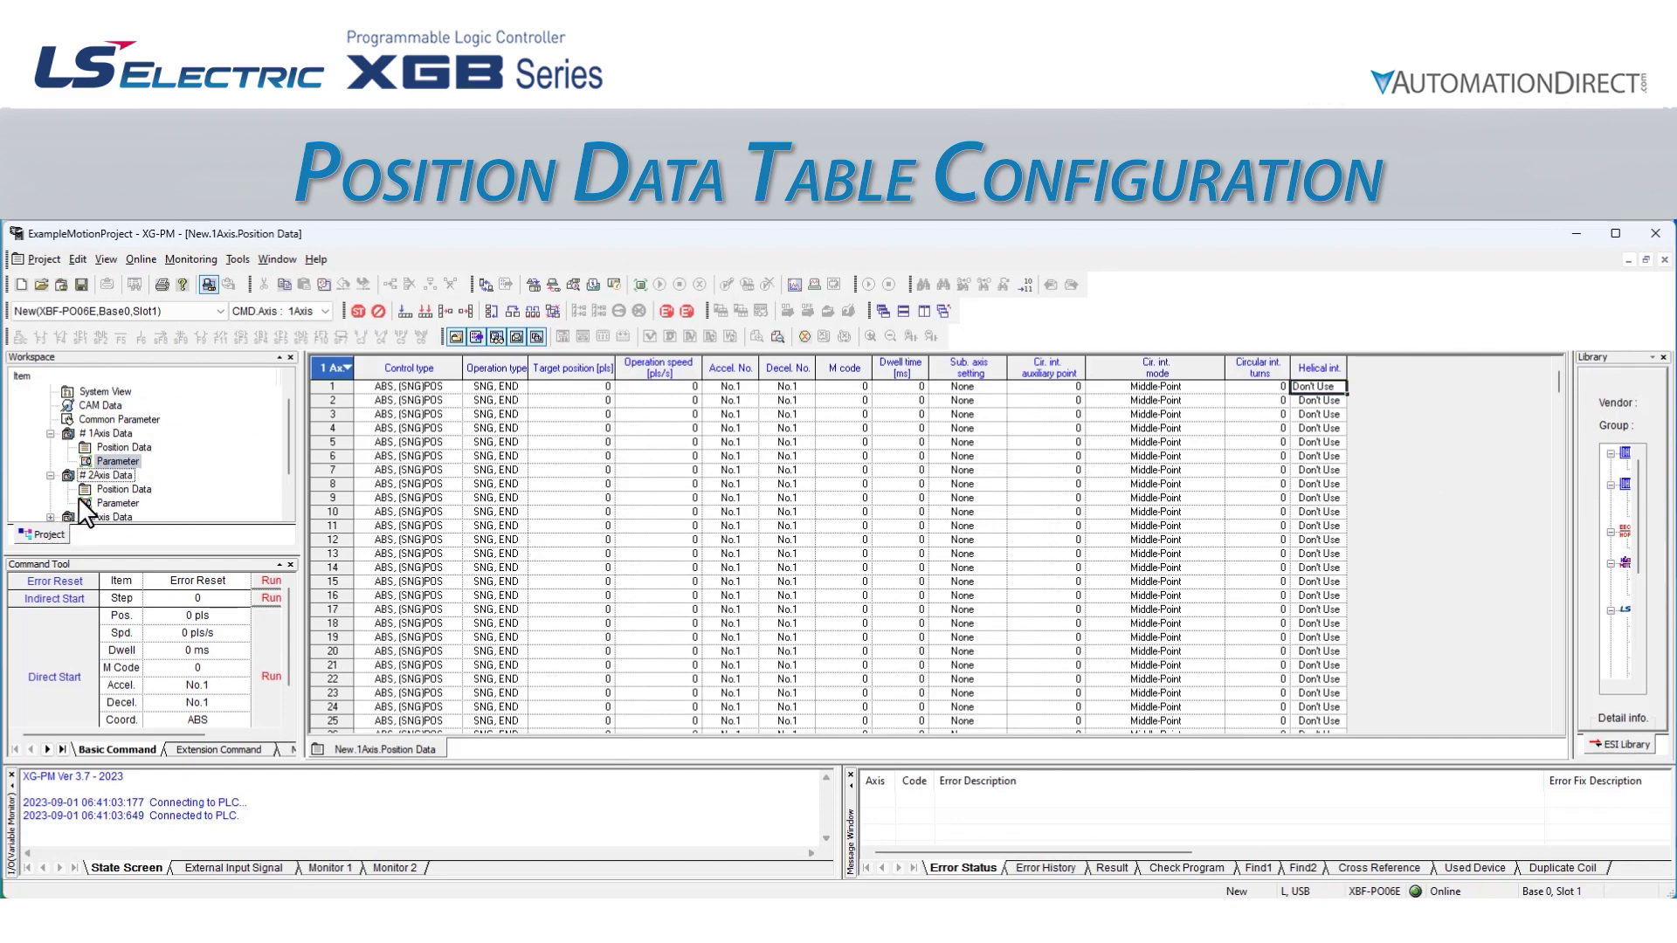
pyautogui.doubleClick(131, 490)
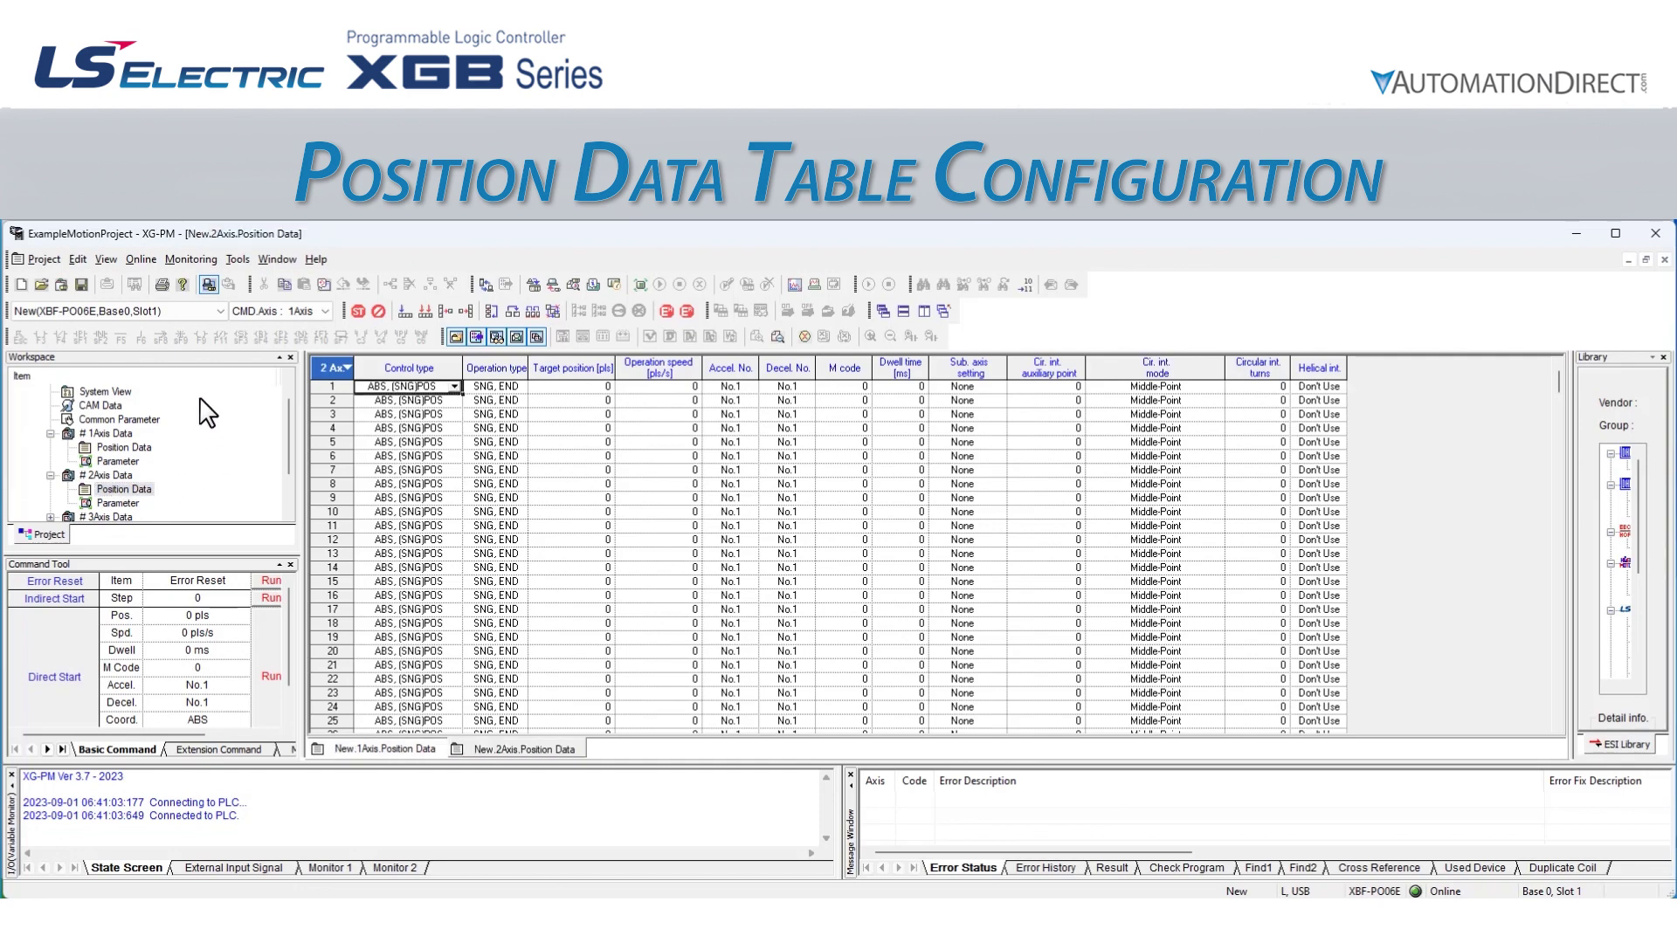
pyautogui.click(276, 260)
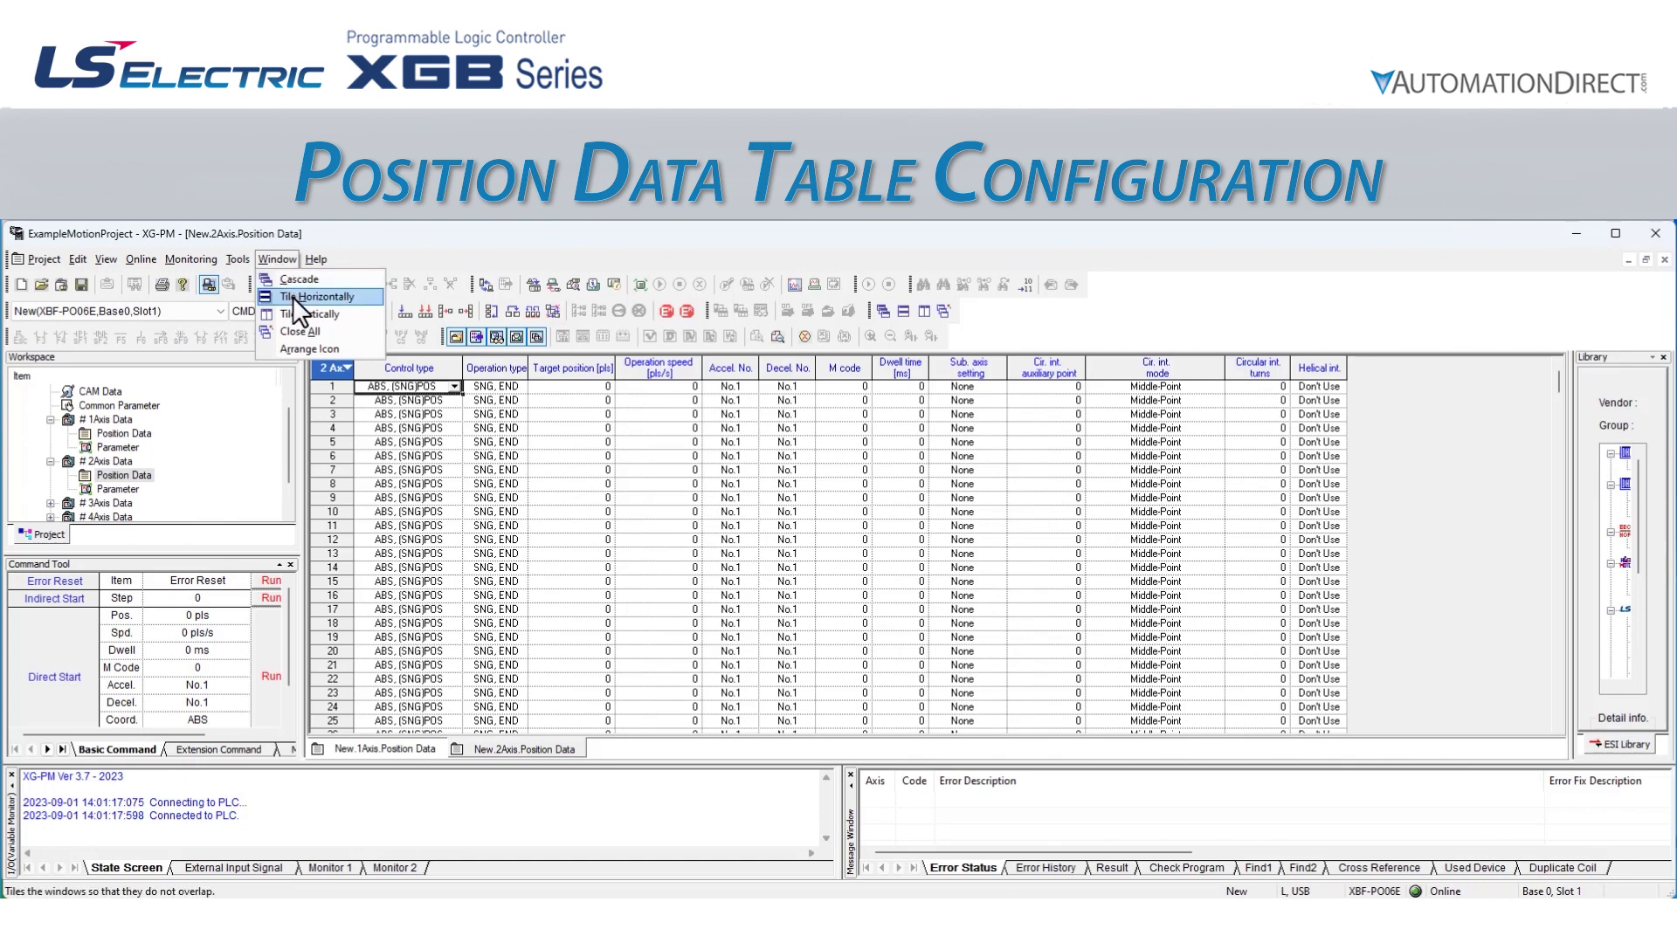
pyautogui.click(292, 296)
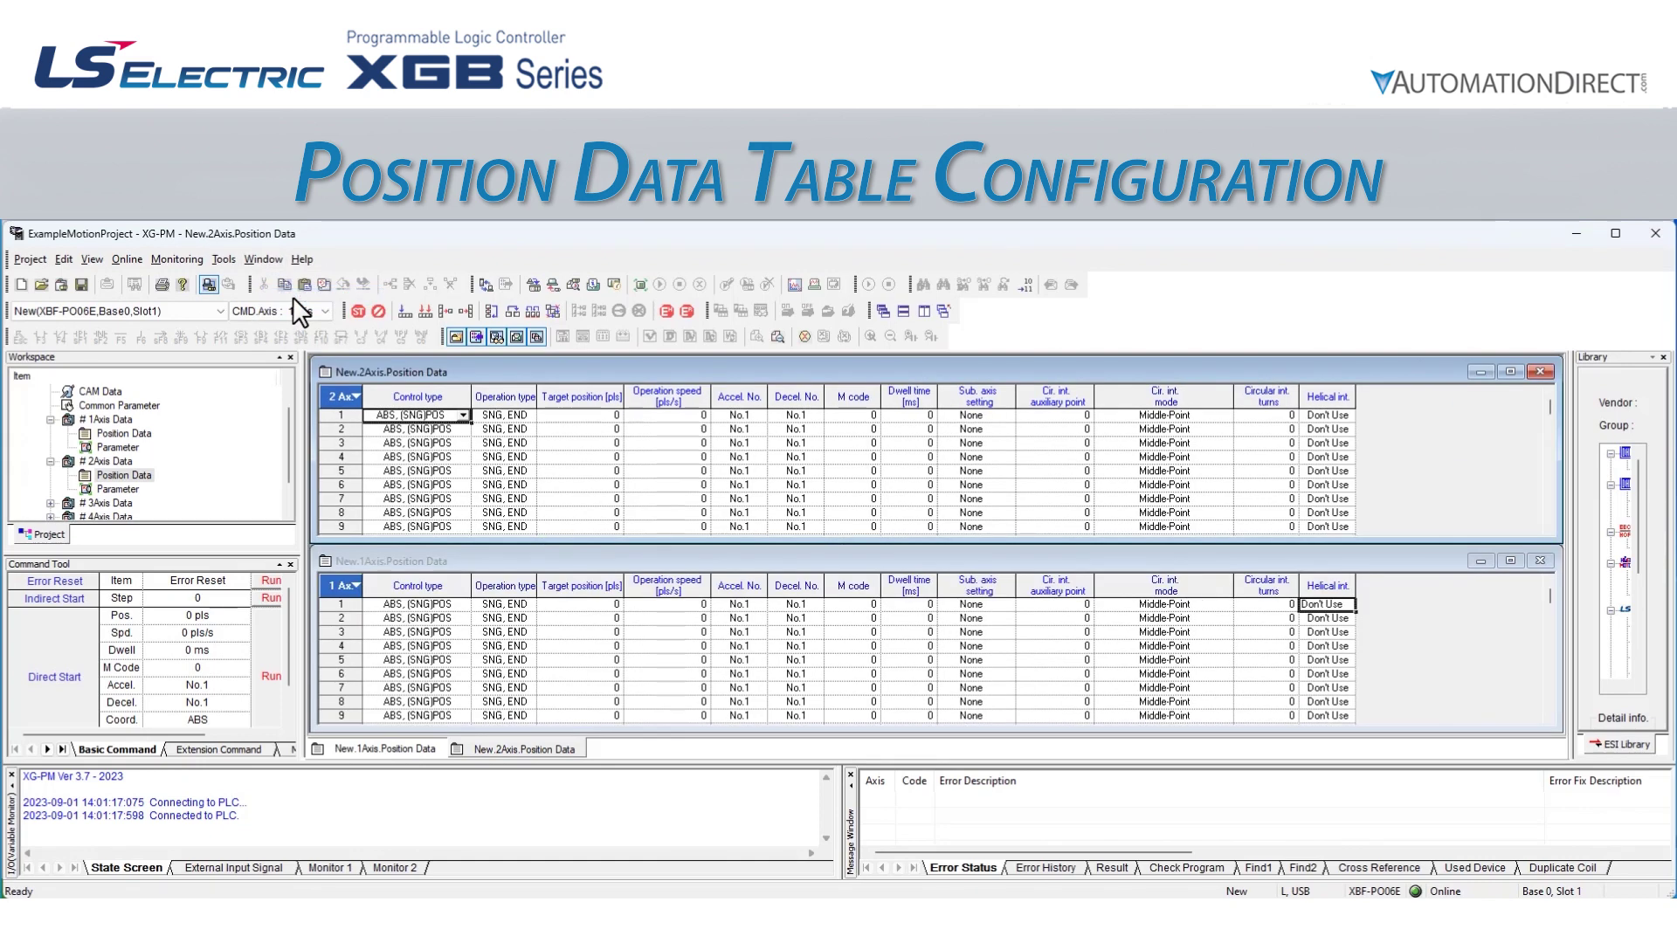